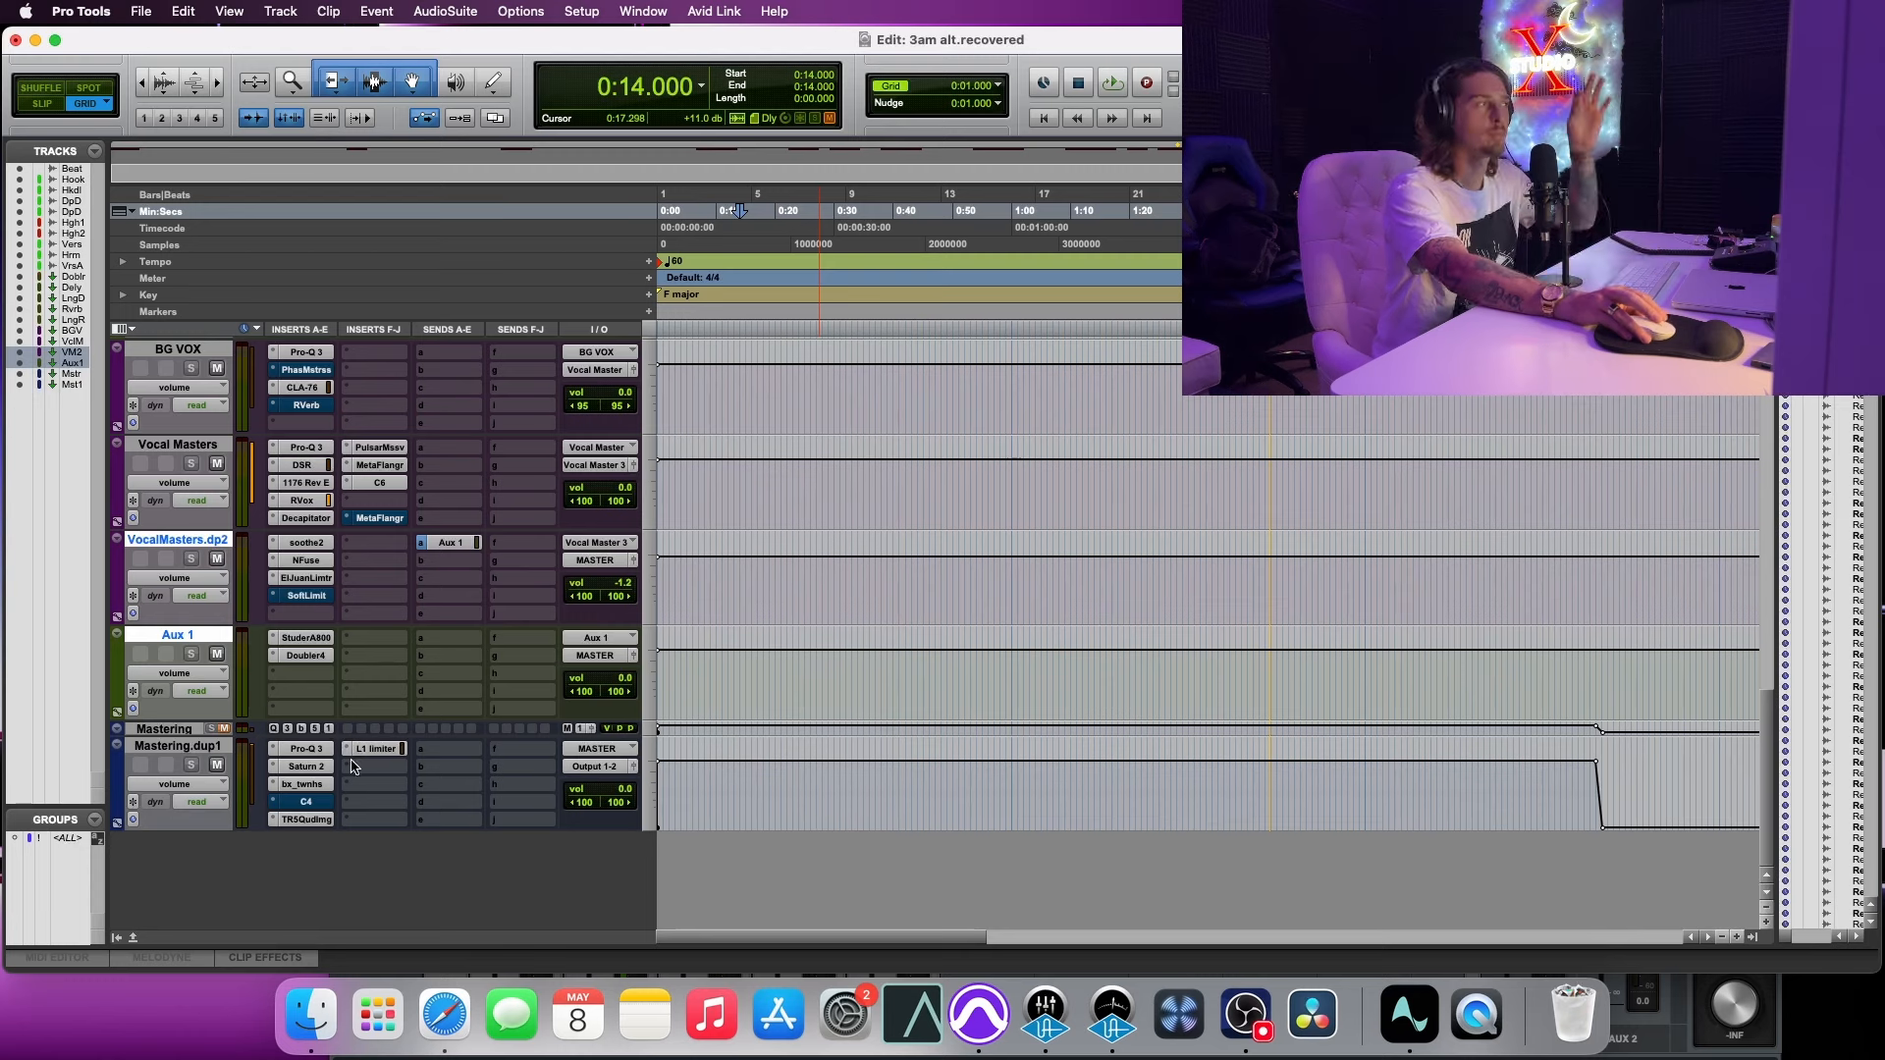
# Step: Bypass all inserts on the Mastering.dup1 track and set the playback start to 0:15.000
pyautogui.keyDown('shift'); pyautogui.keyDown('super'); pyautogui.click(299, 752); pyautogui.keyUp('super'); pyautogui.keyUp('shift')
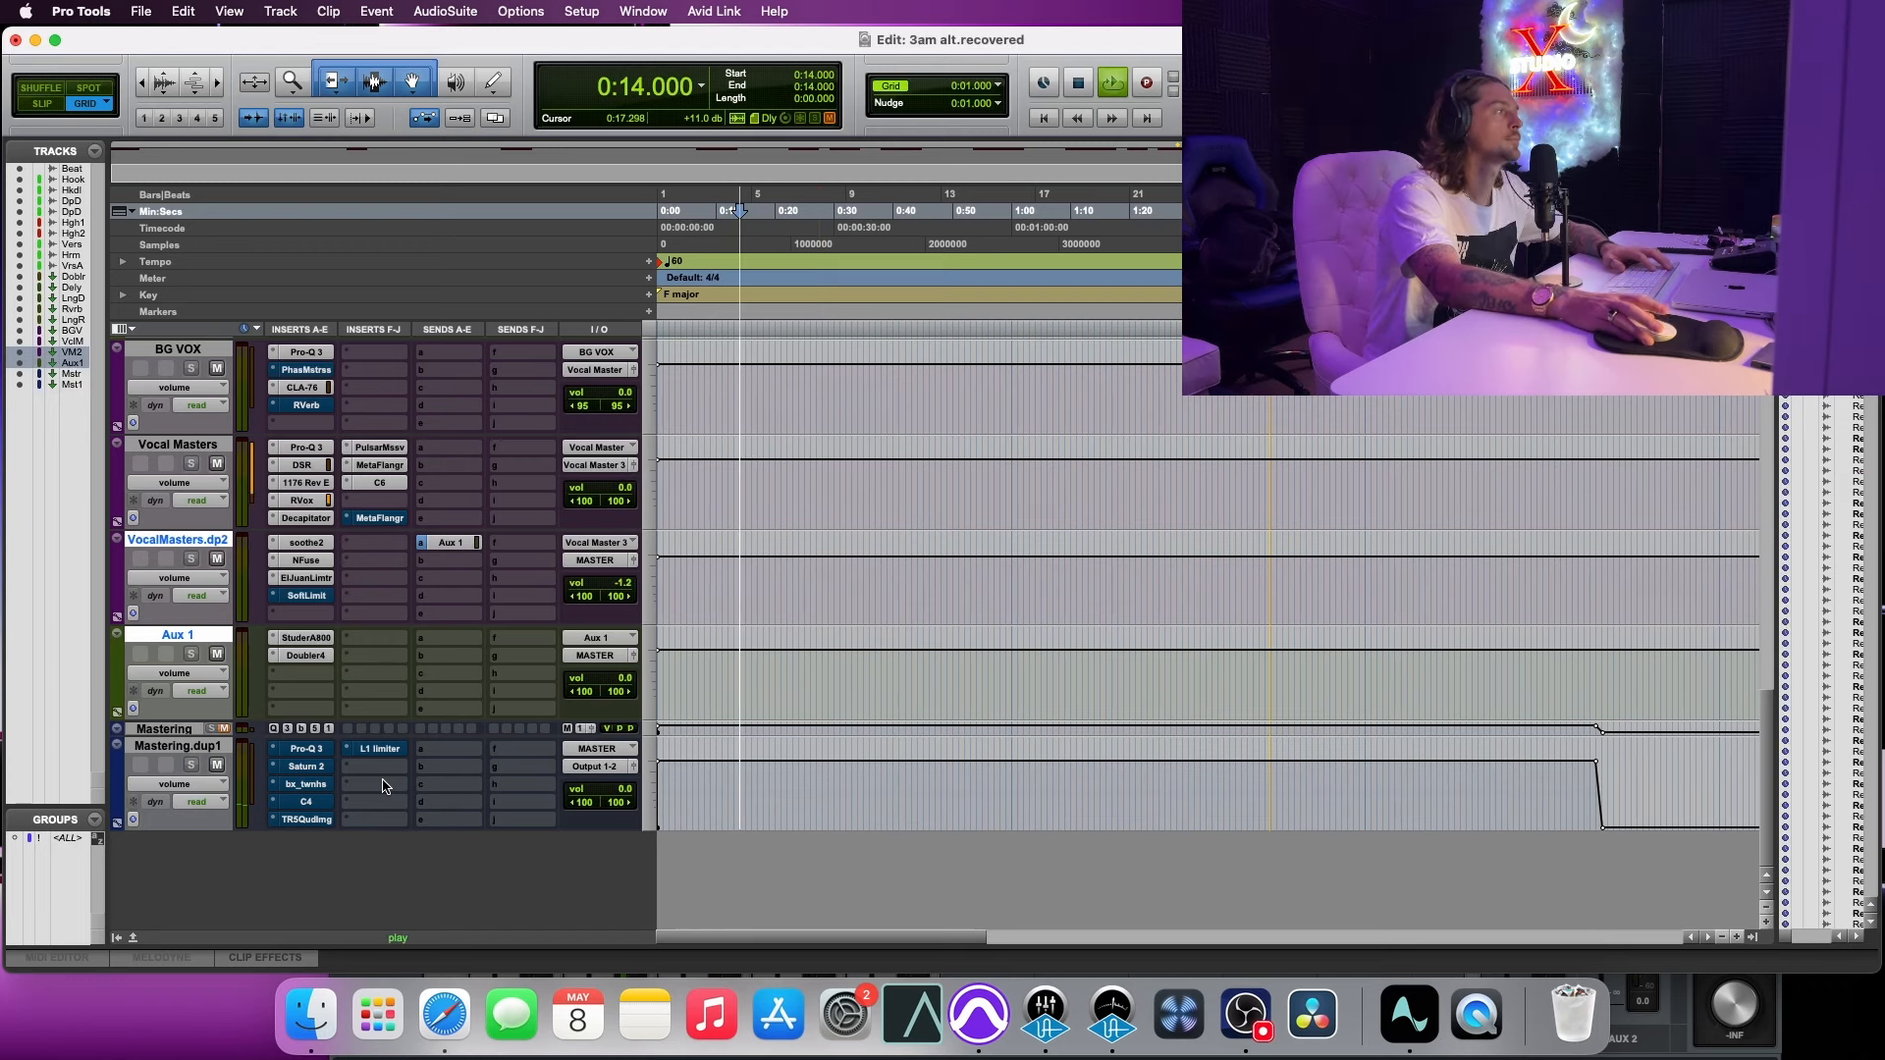
pyautogui.press('space')
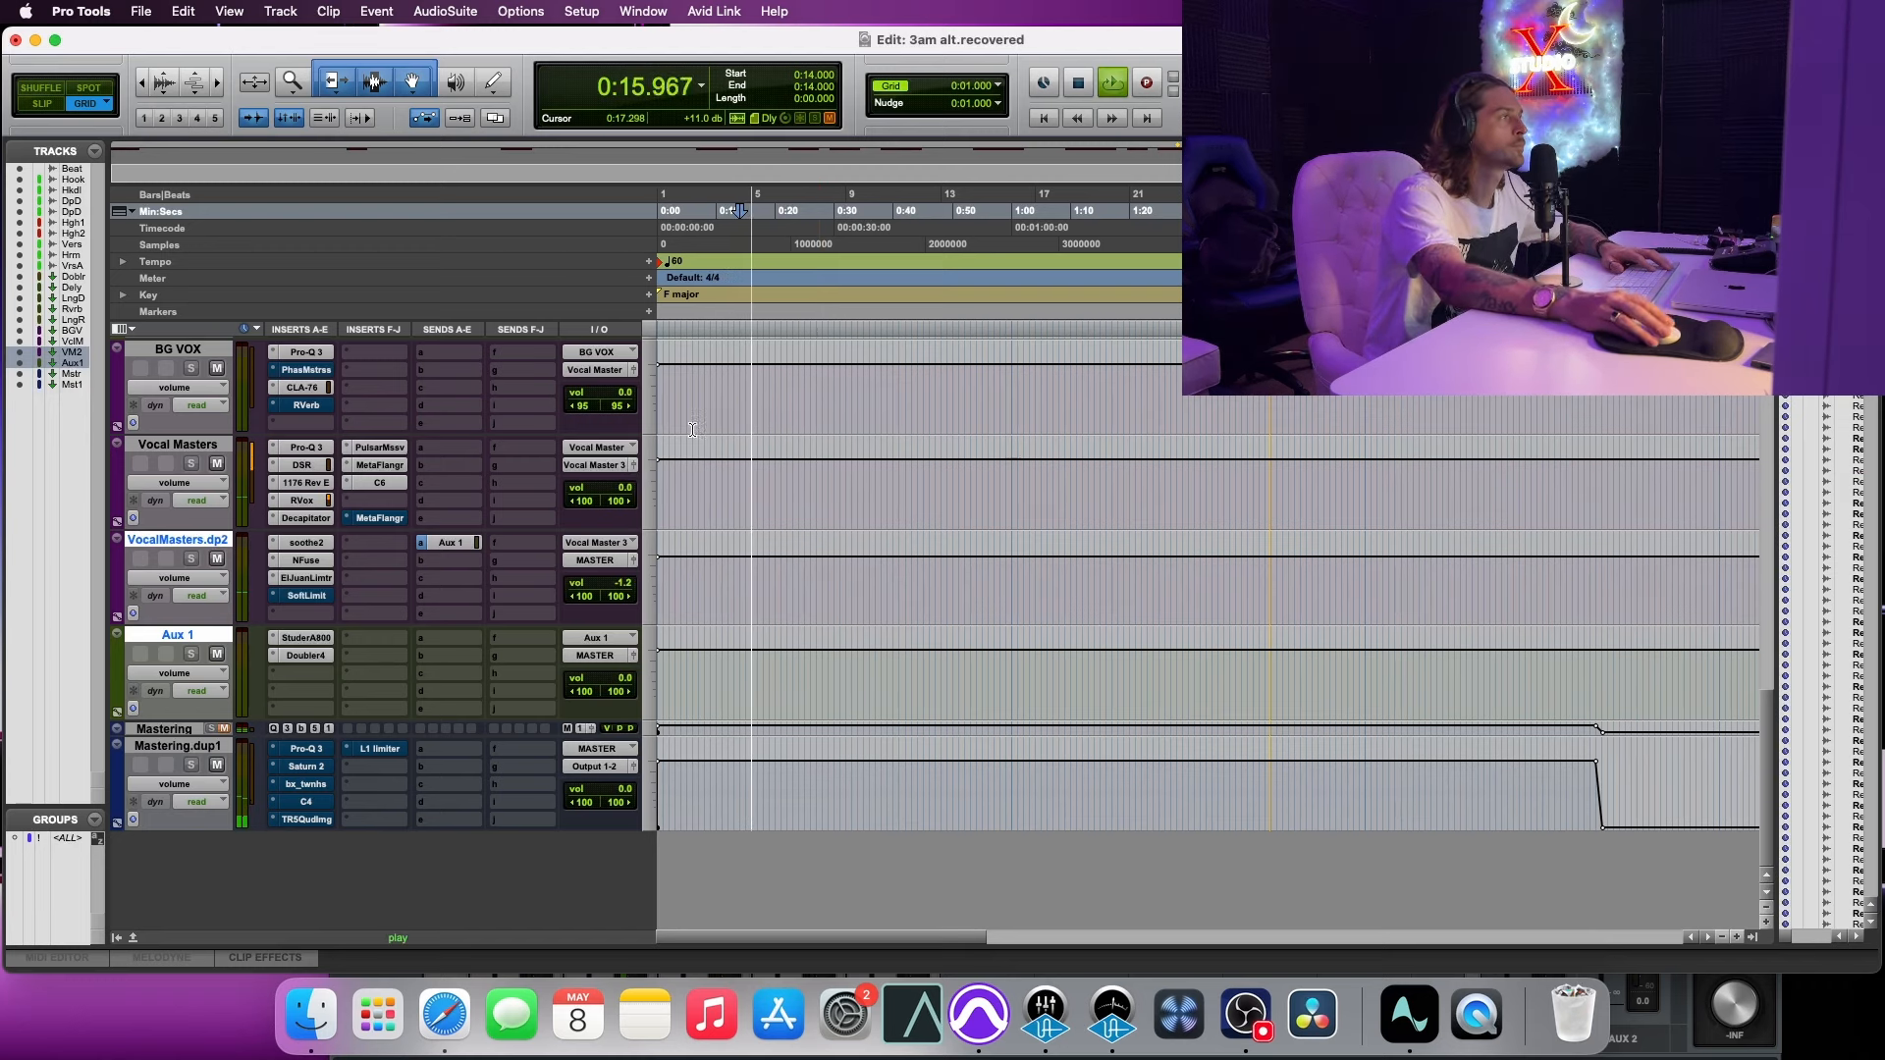
pyautogui.click(746, 329)
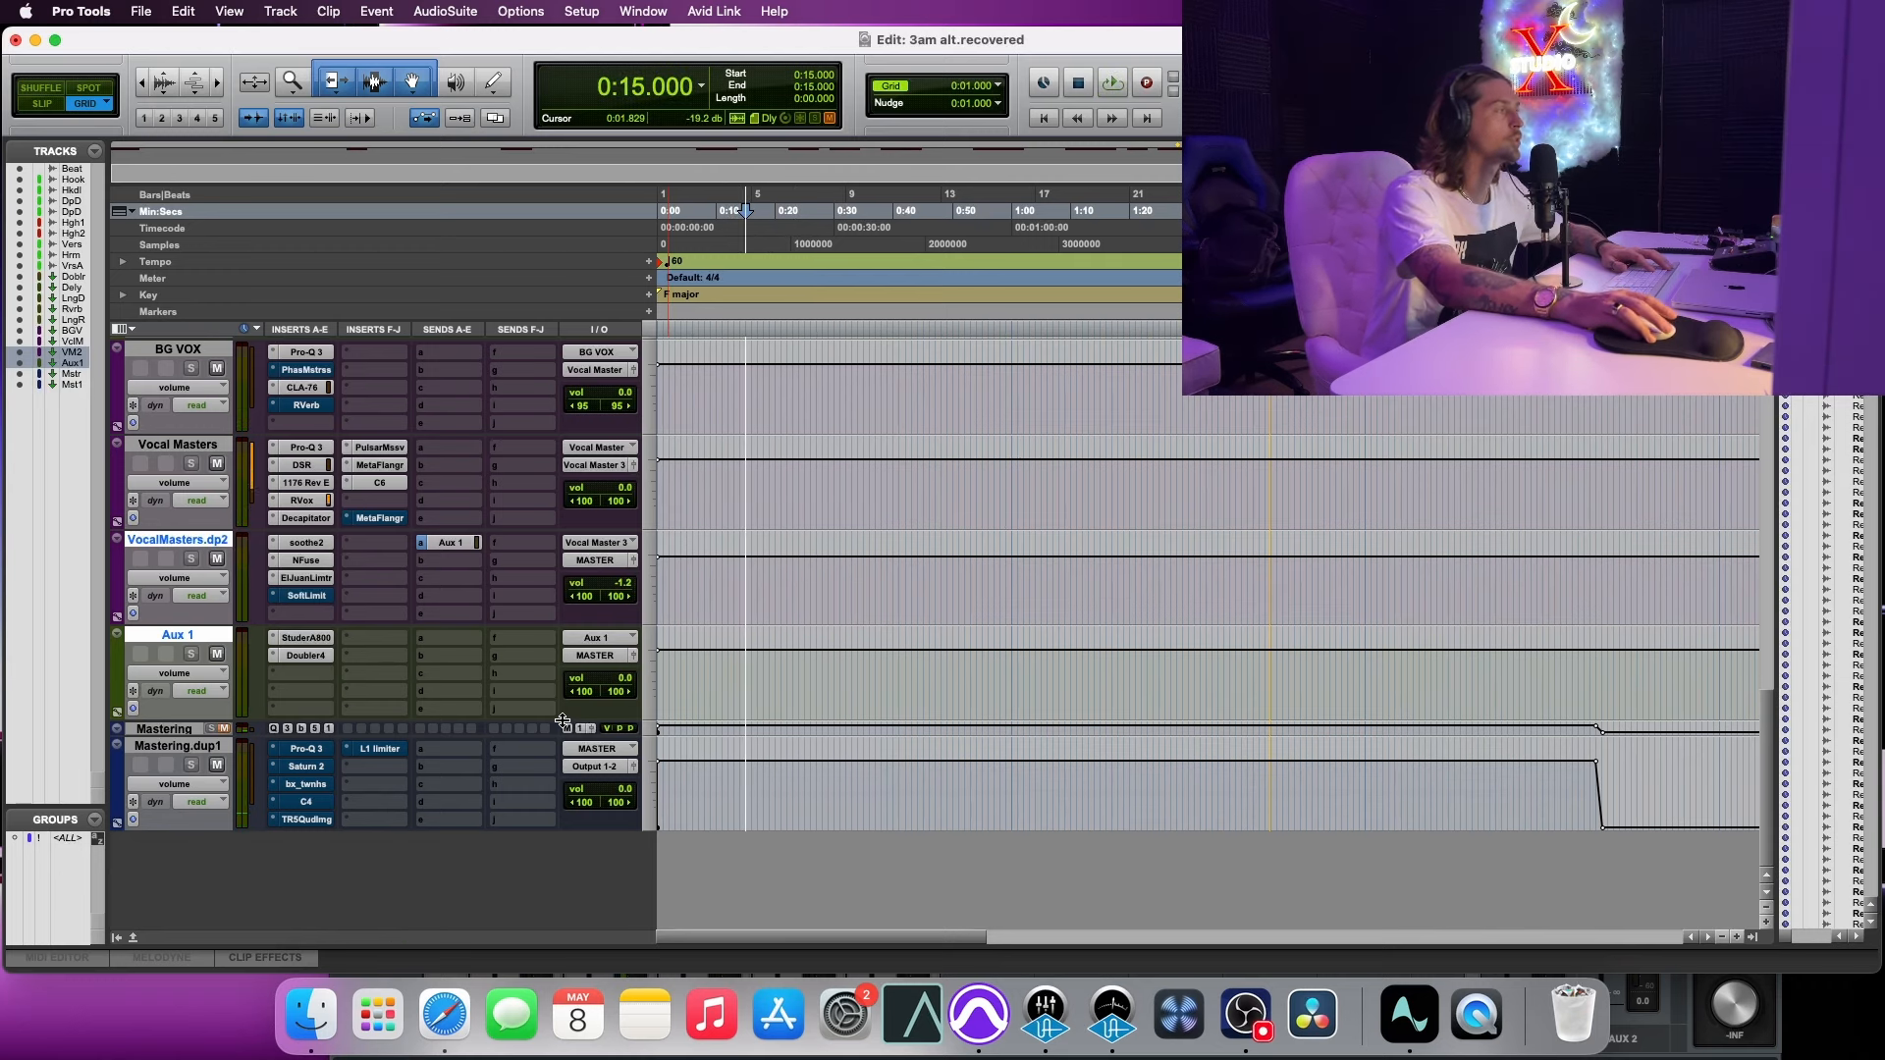
# Step: Compare the Mastering.dup1 Pro-Q 3 EQ bypassed and active during playback, leave it active, and close its window
pyautogui.click(312, 750)
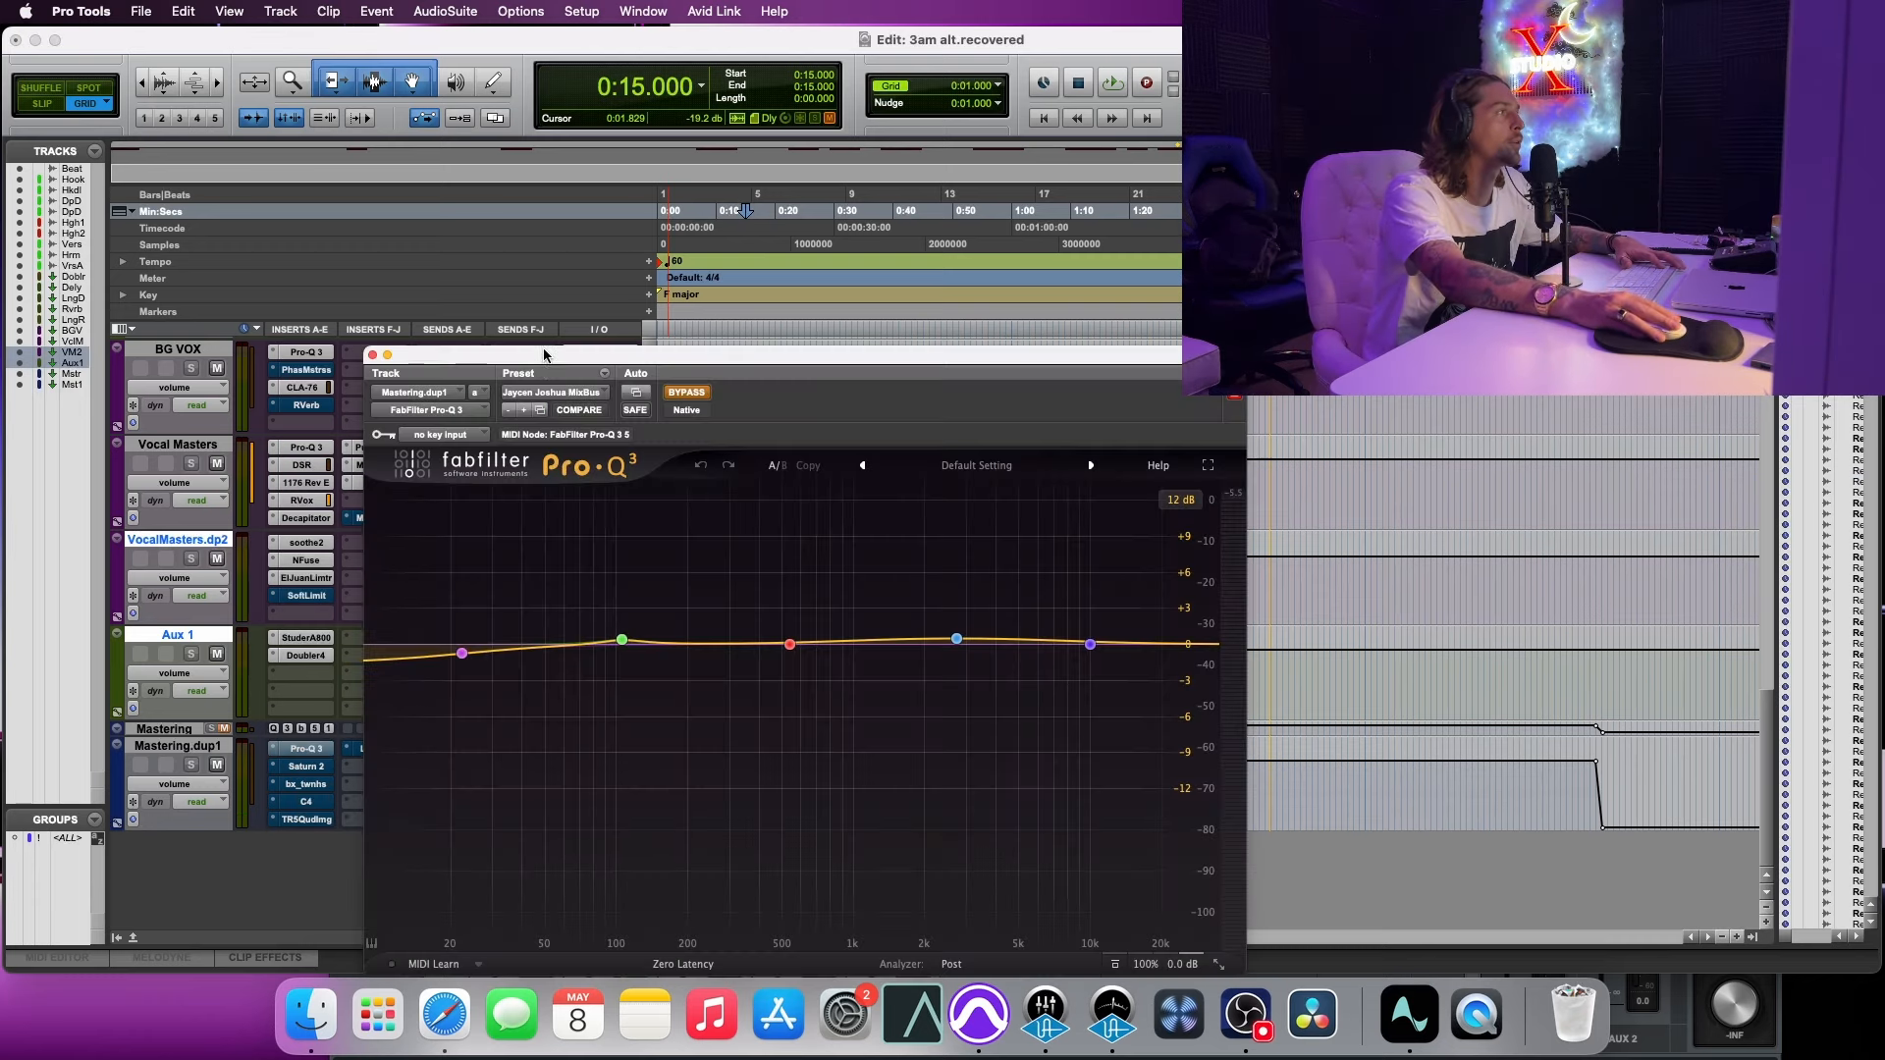
pyautogui.moveTo(545, 356); pyautogui.dragTo(586, 369)
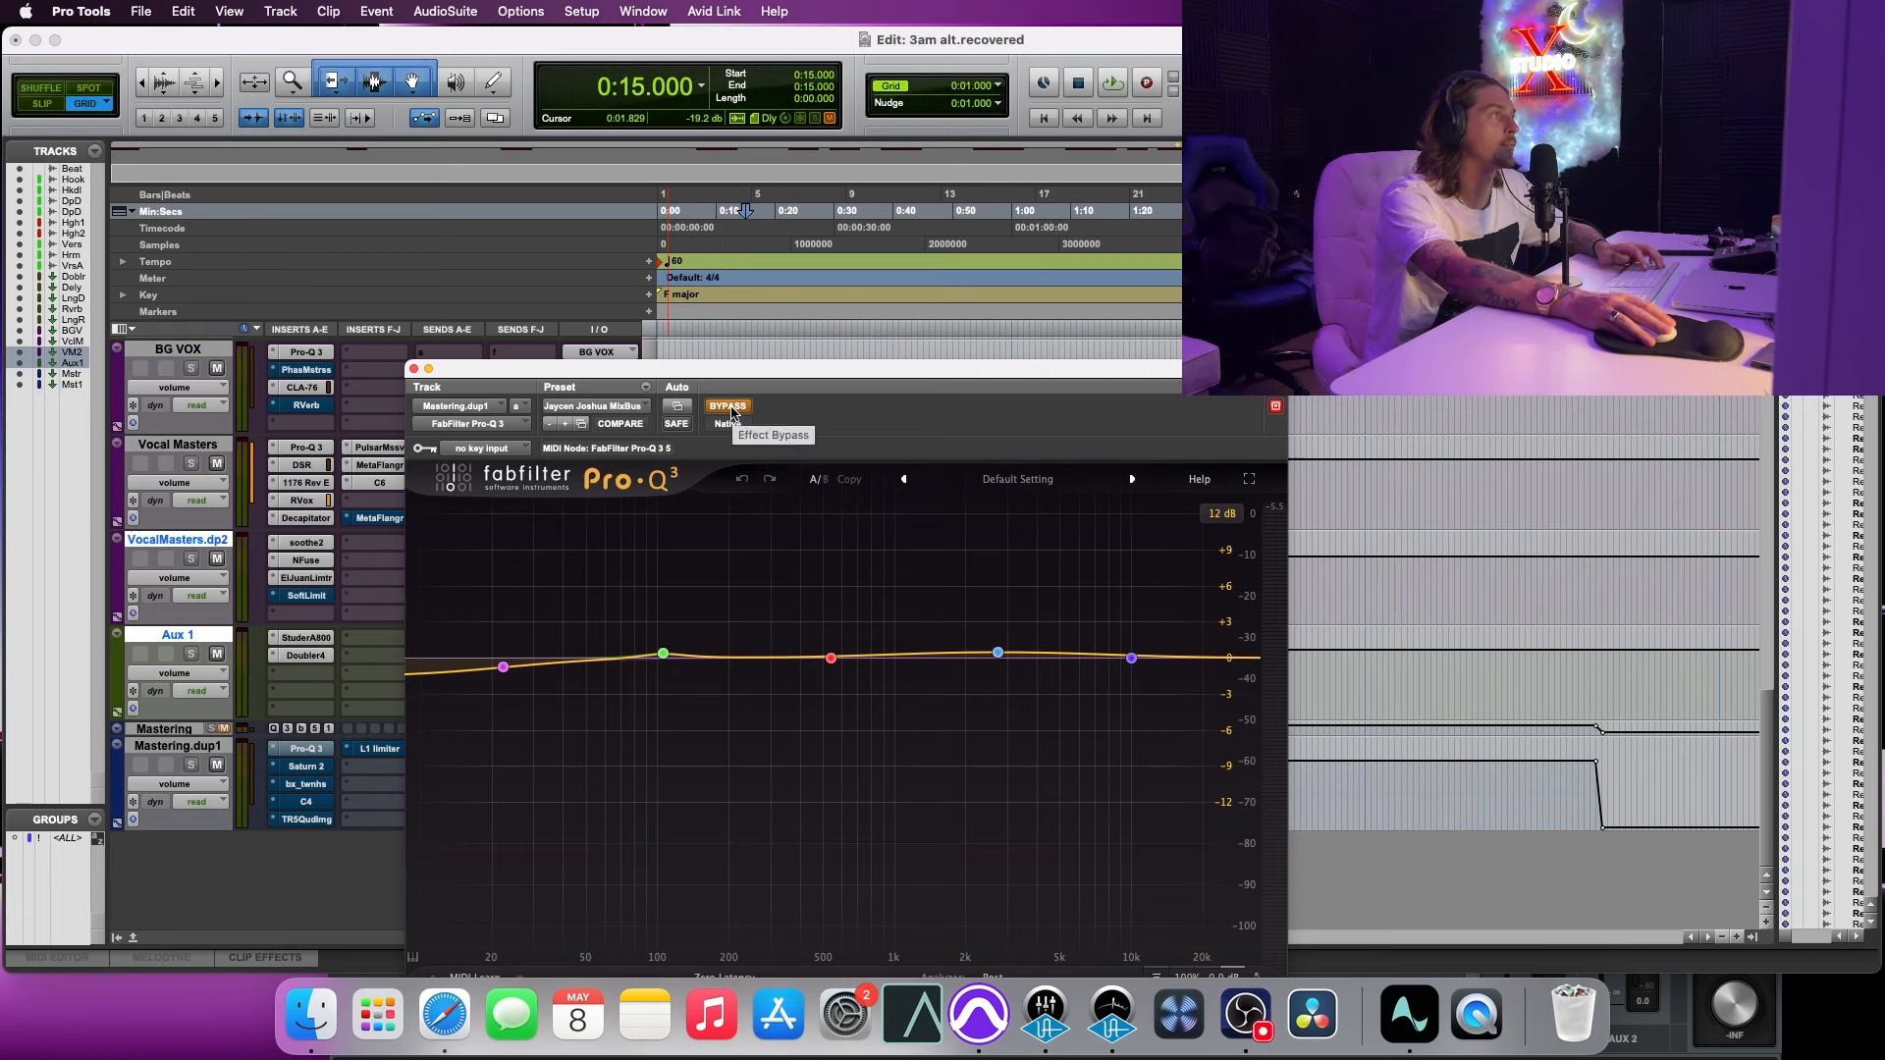
pyautogui.press('space')
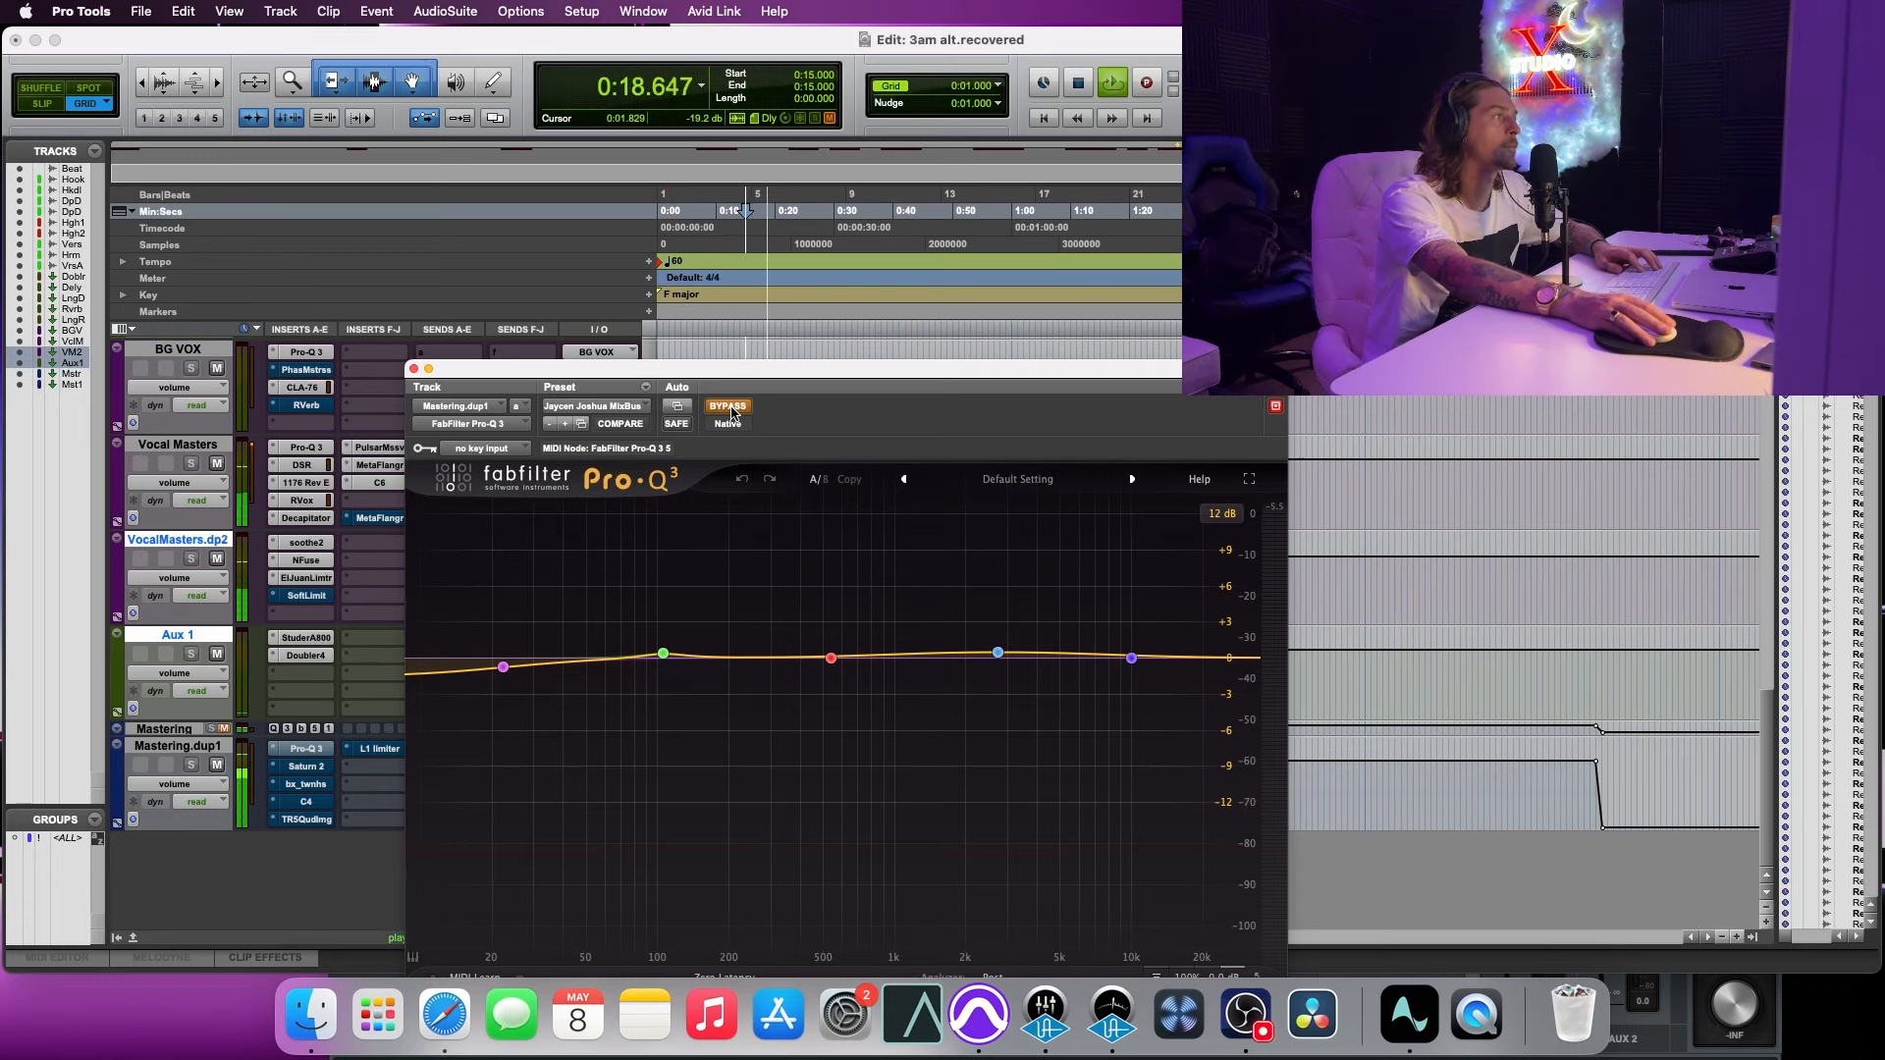
pyautogui.click(727, 407)
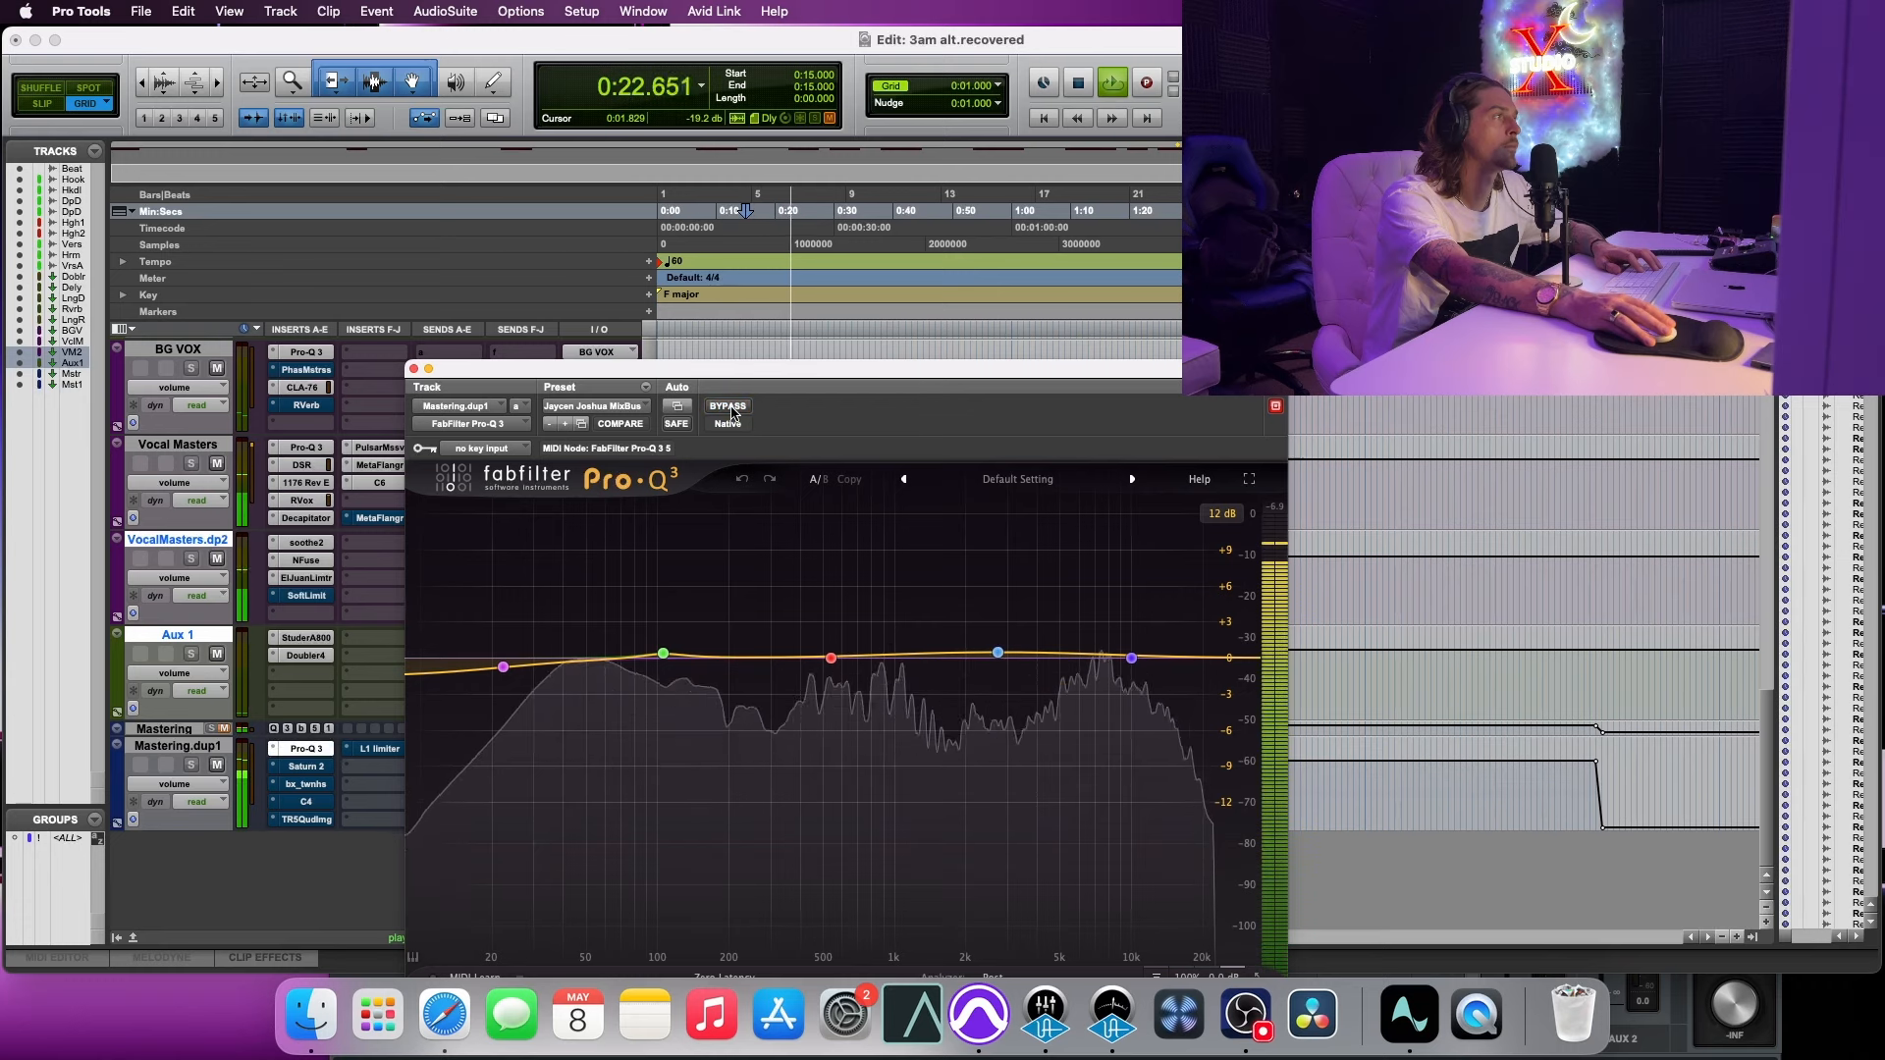
pyautogui.click(727, 406)
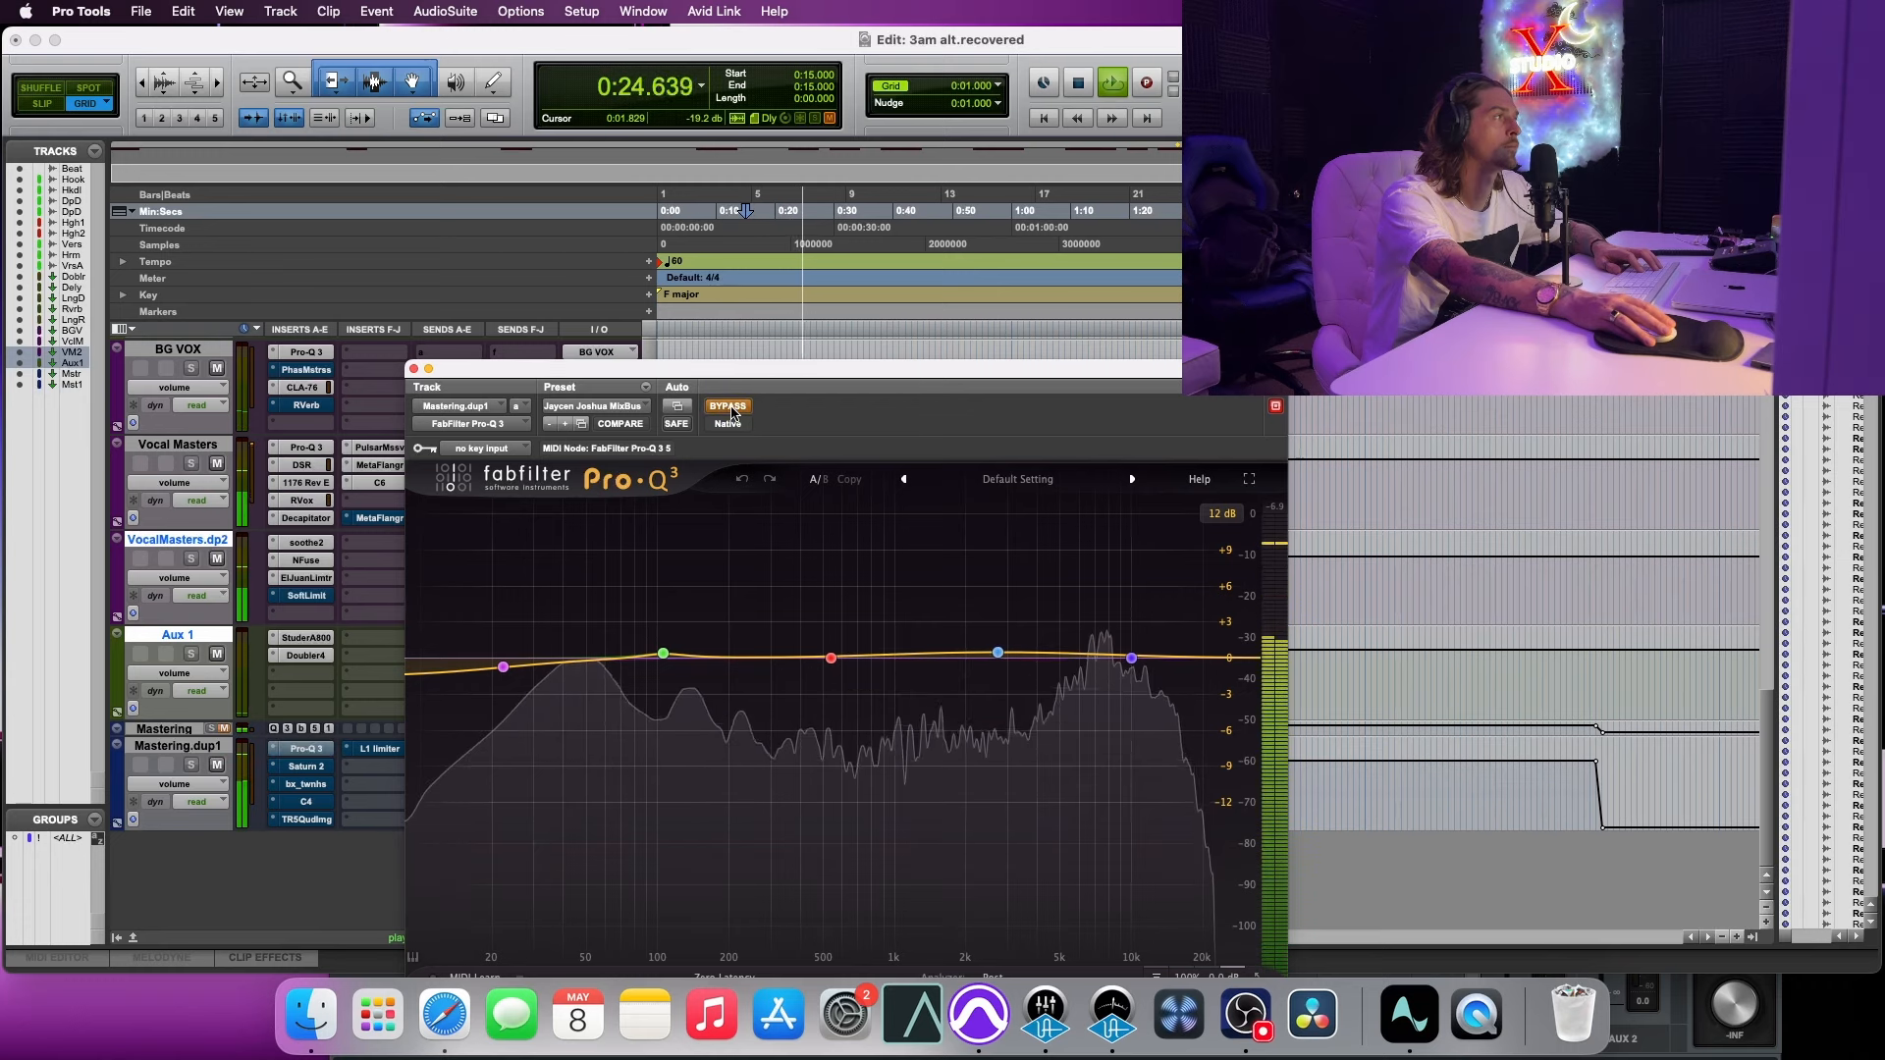
pyautogui.click(730, 408)
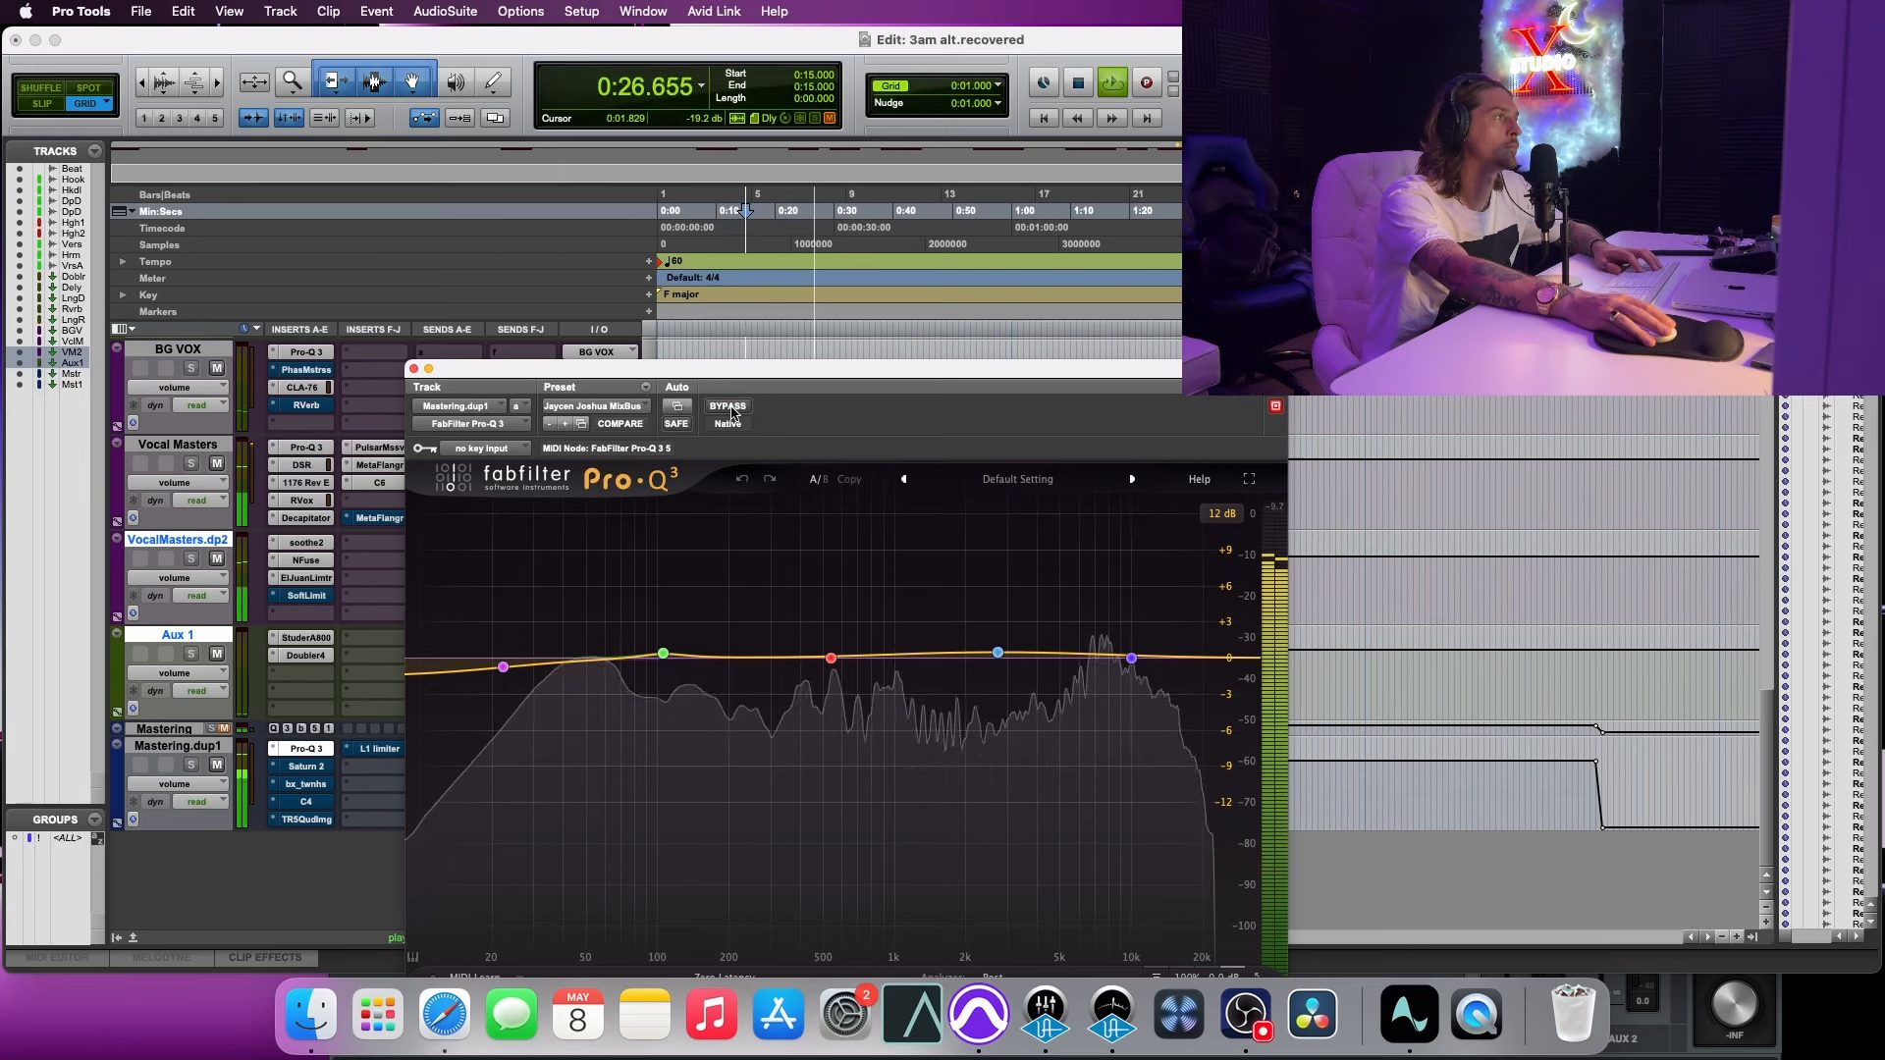
pyautogui.press('space')
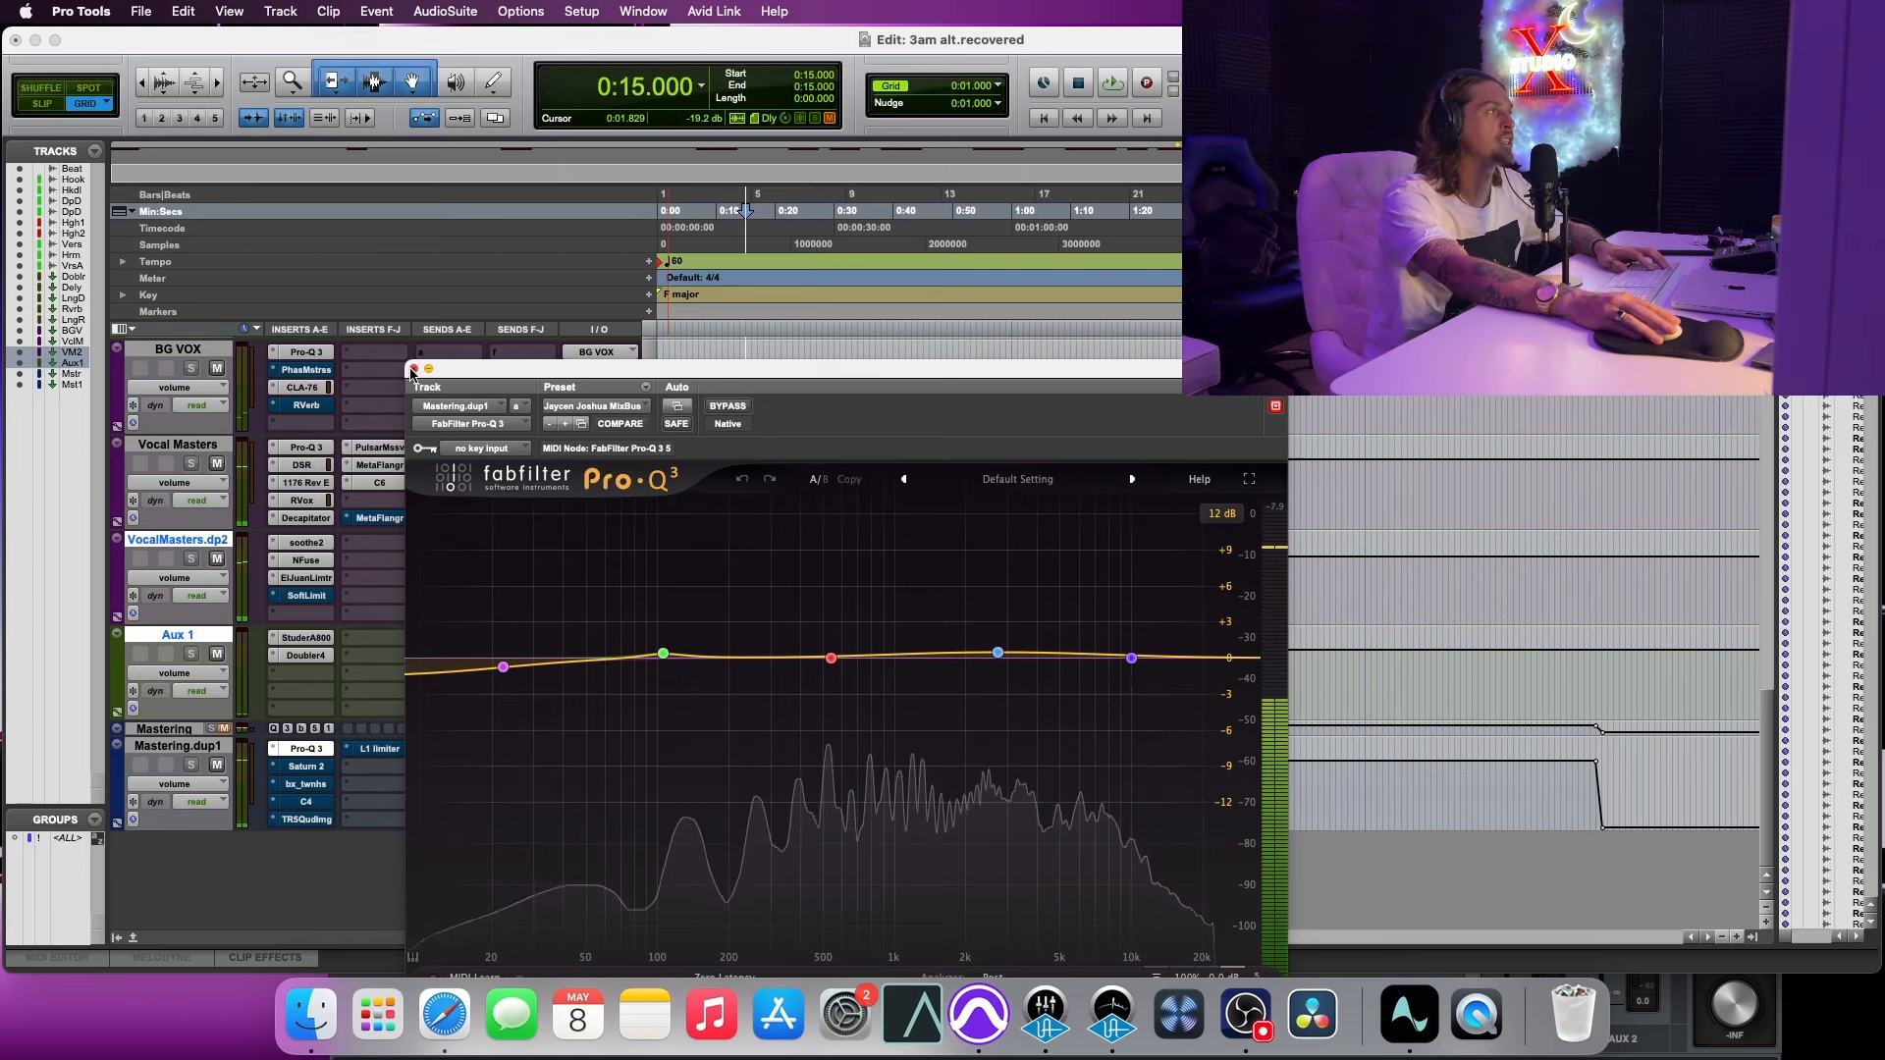
pyautogui.click(413, 369)
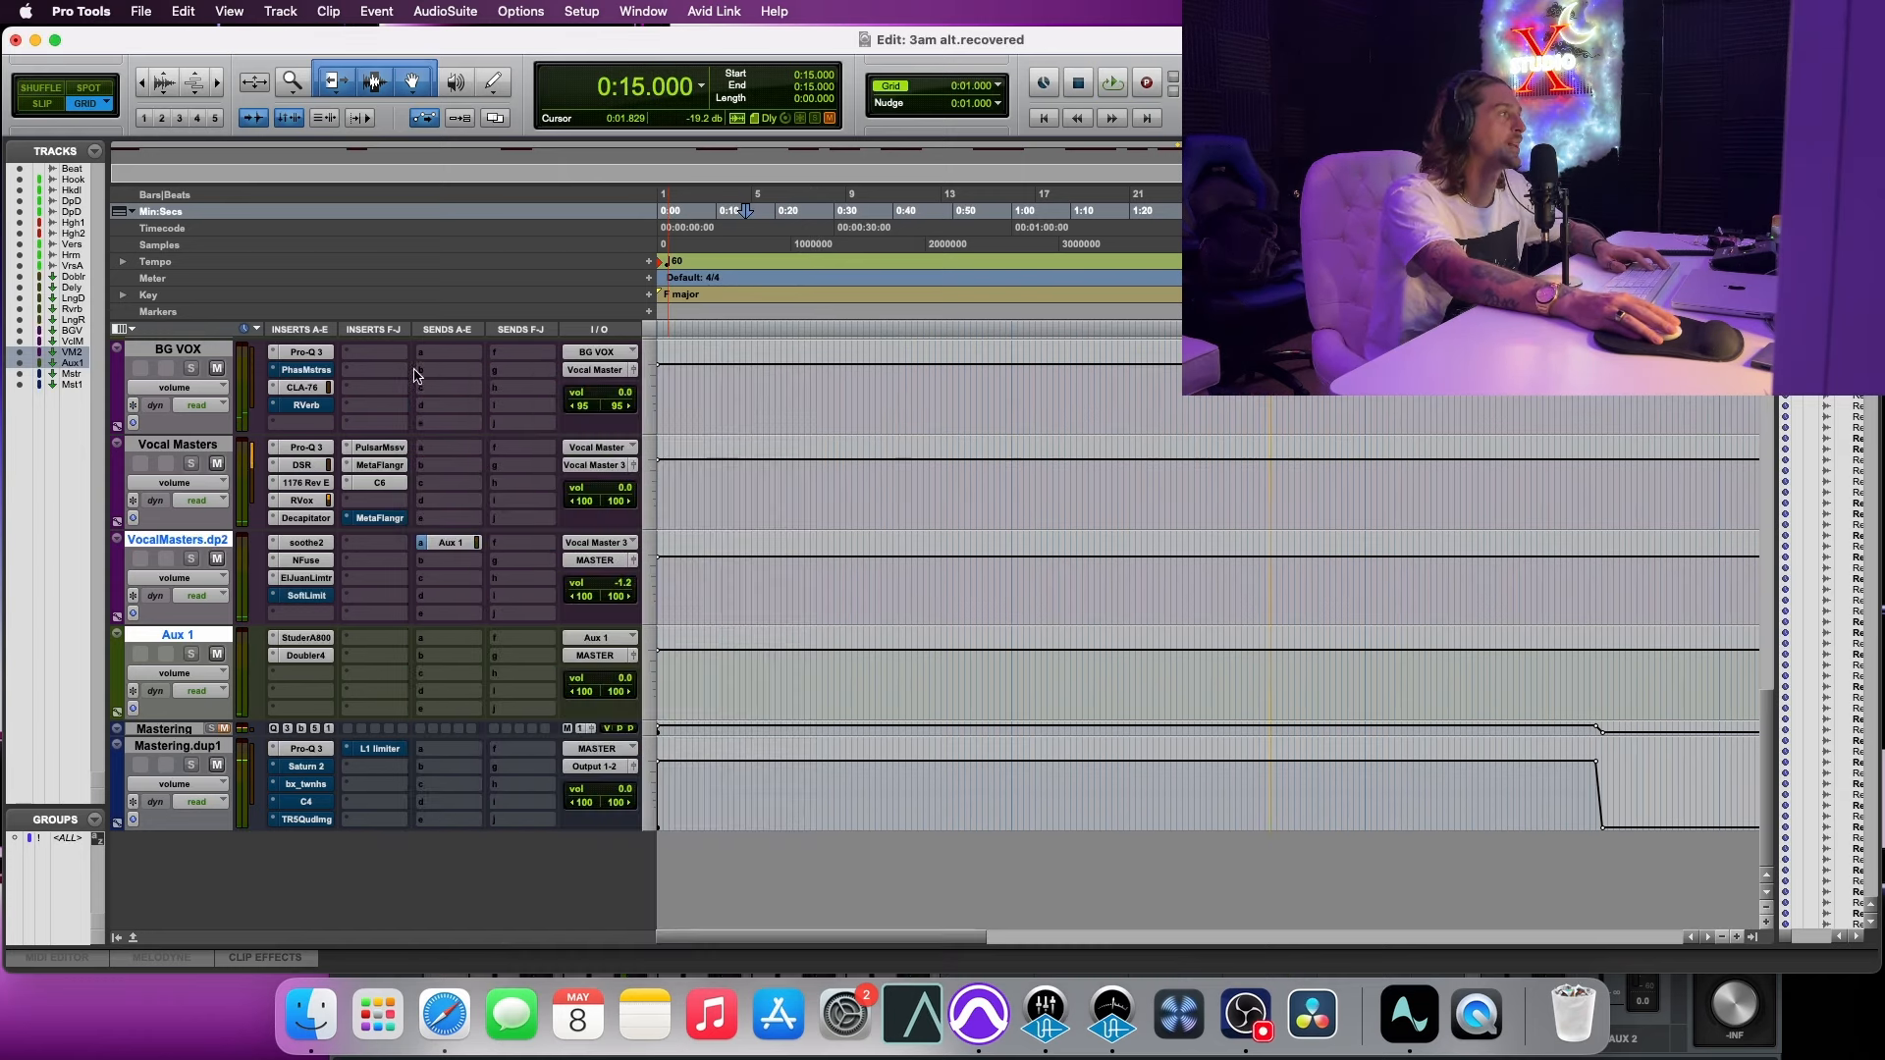
# Step: Examine the distortion style and drive of each of the three bands in Saturn 2 on Mastering.dup1
pyautogui.click(306, 765)
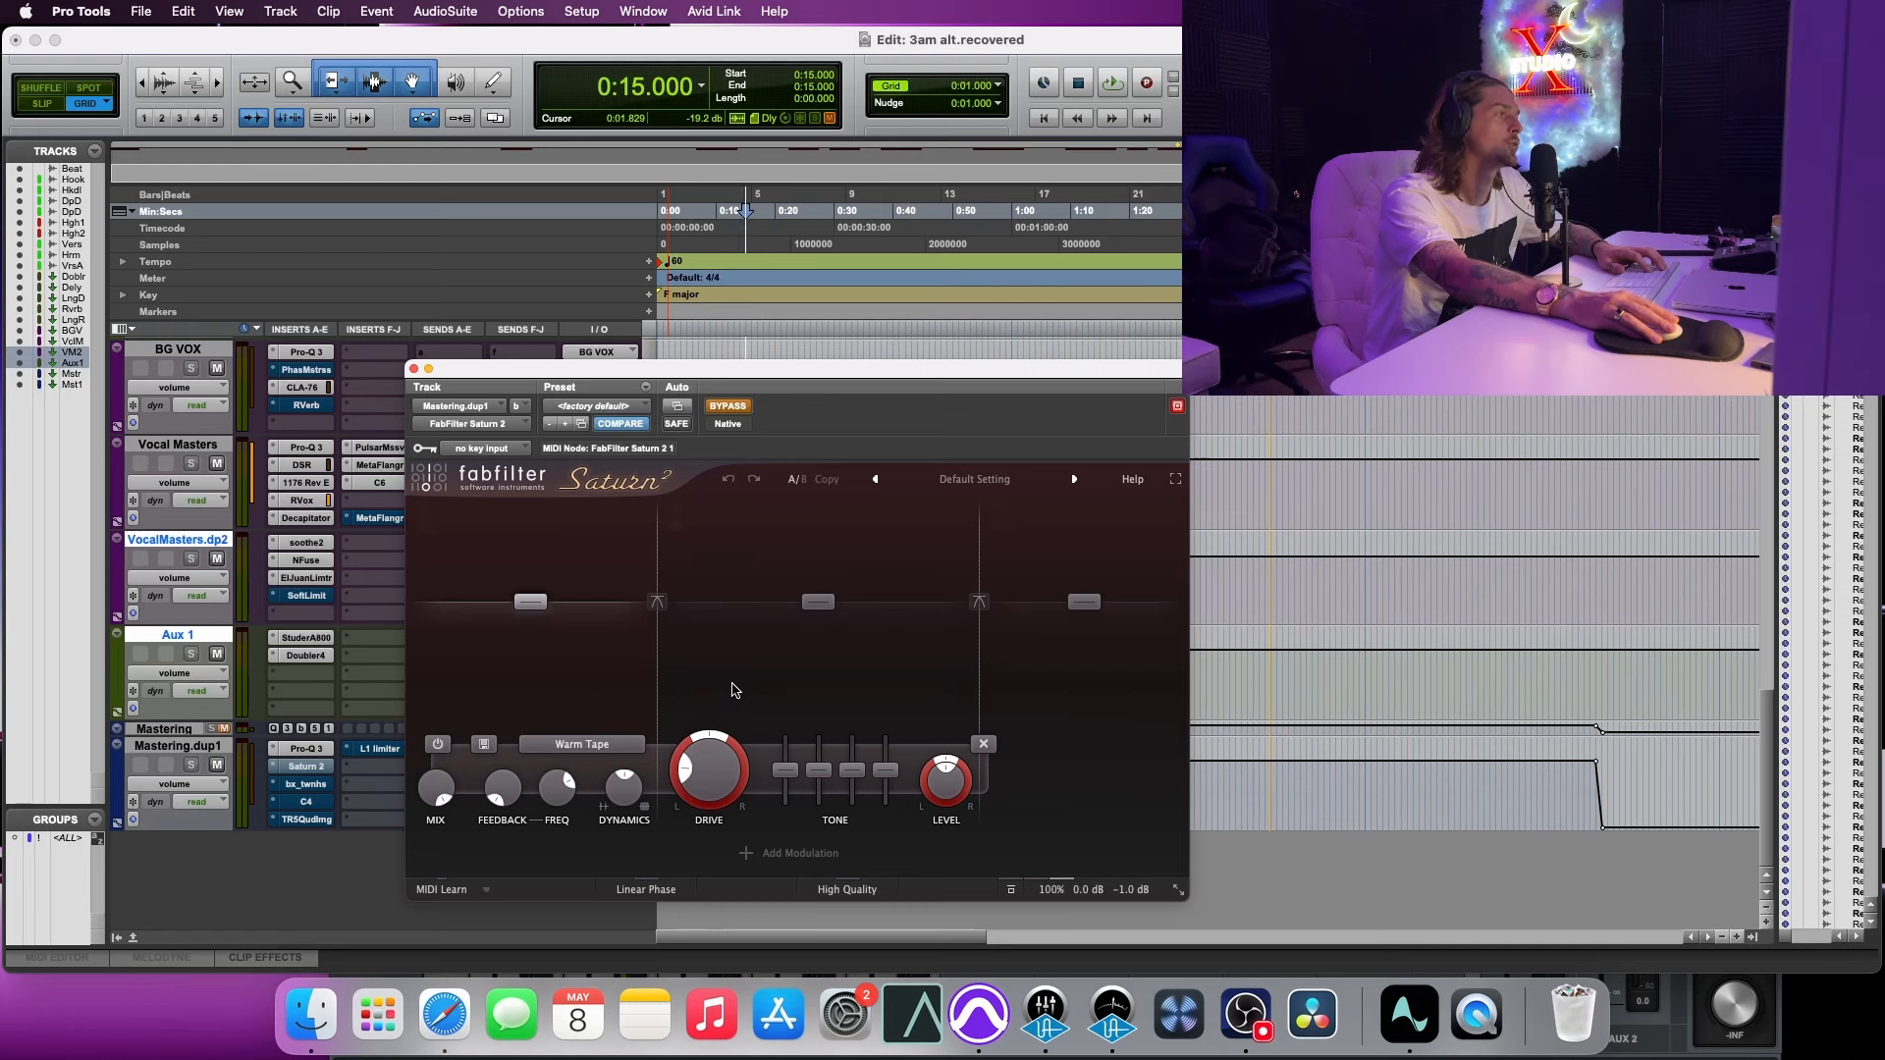
pyautogui.click(778, 669)
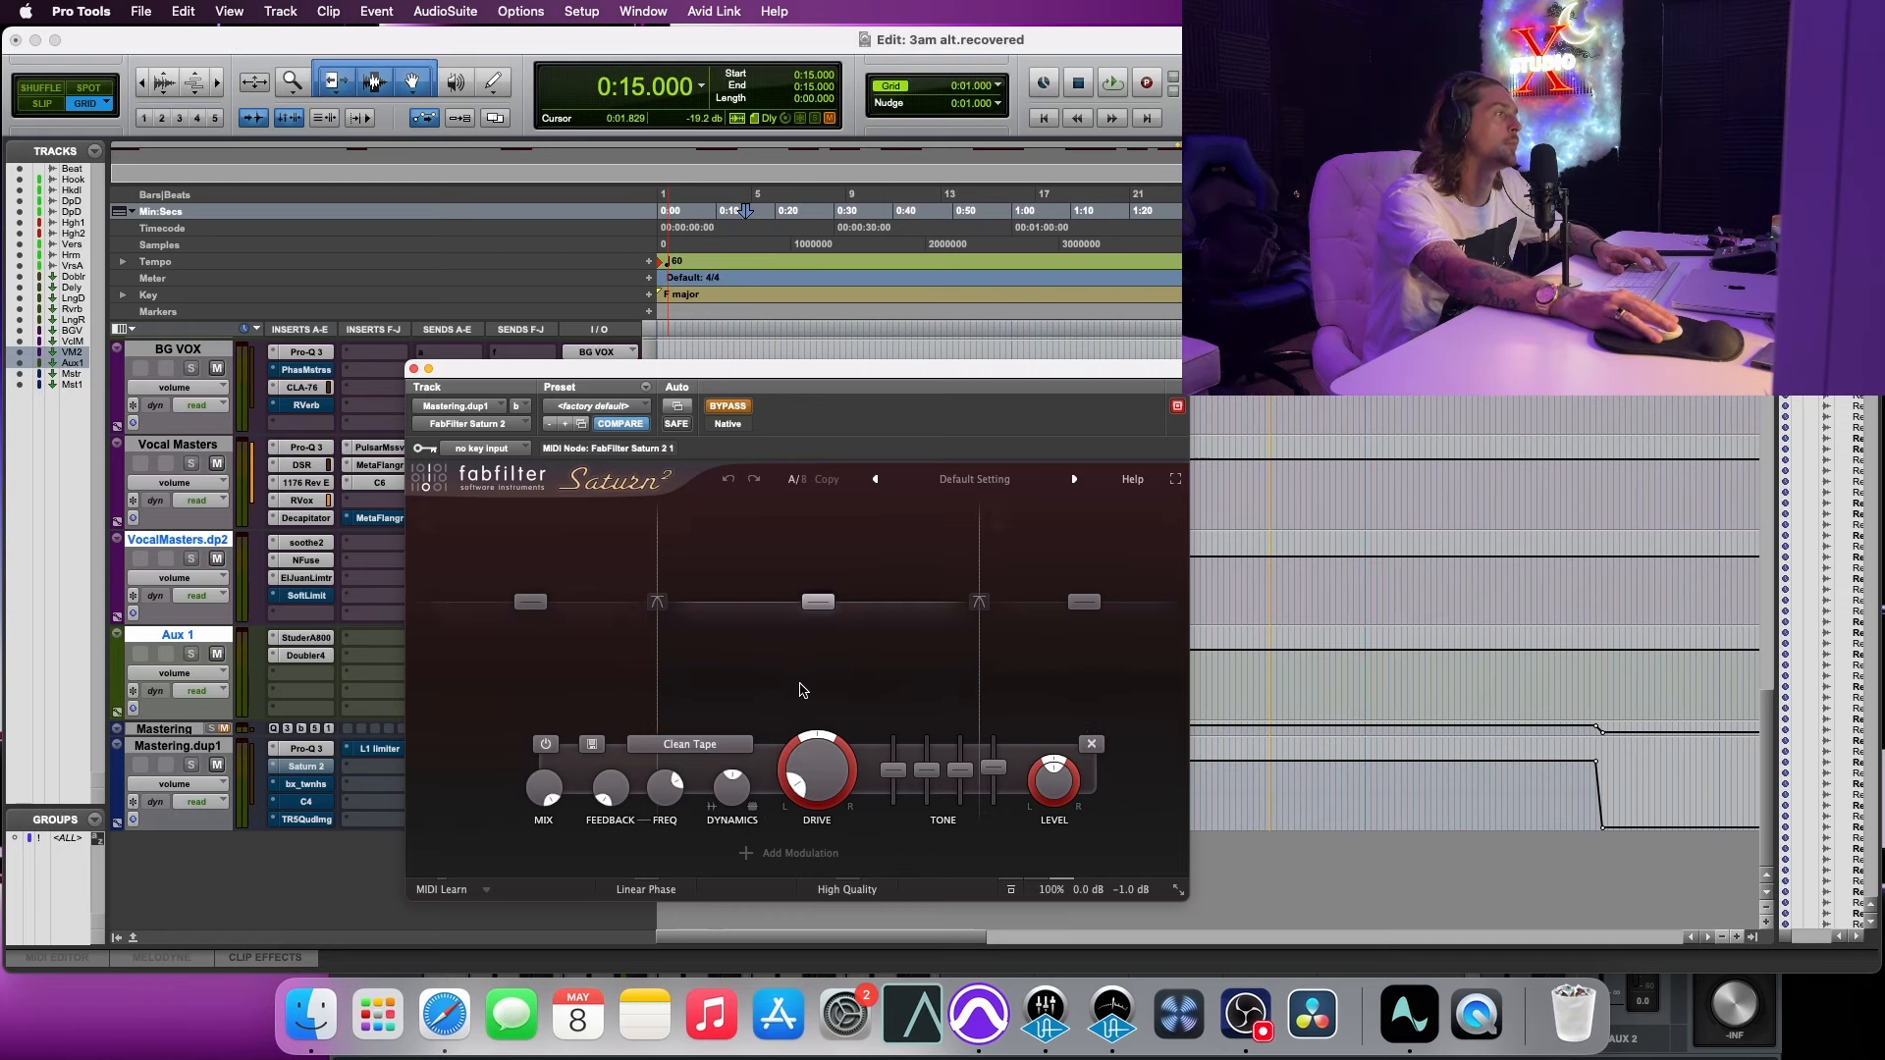
pyautogui.click(1049, 681)
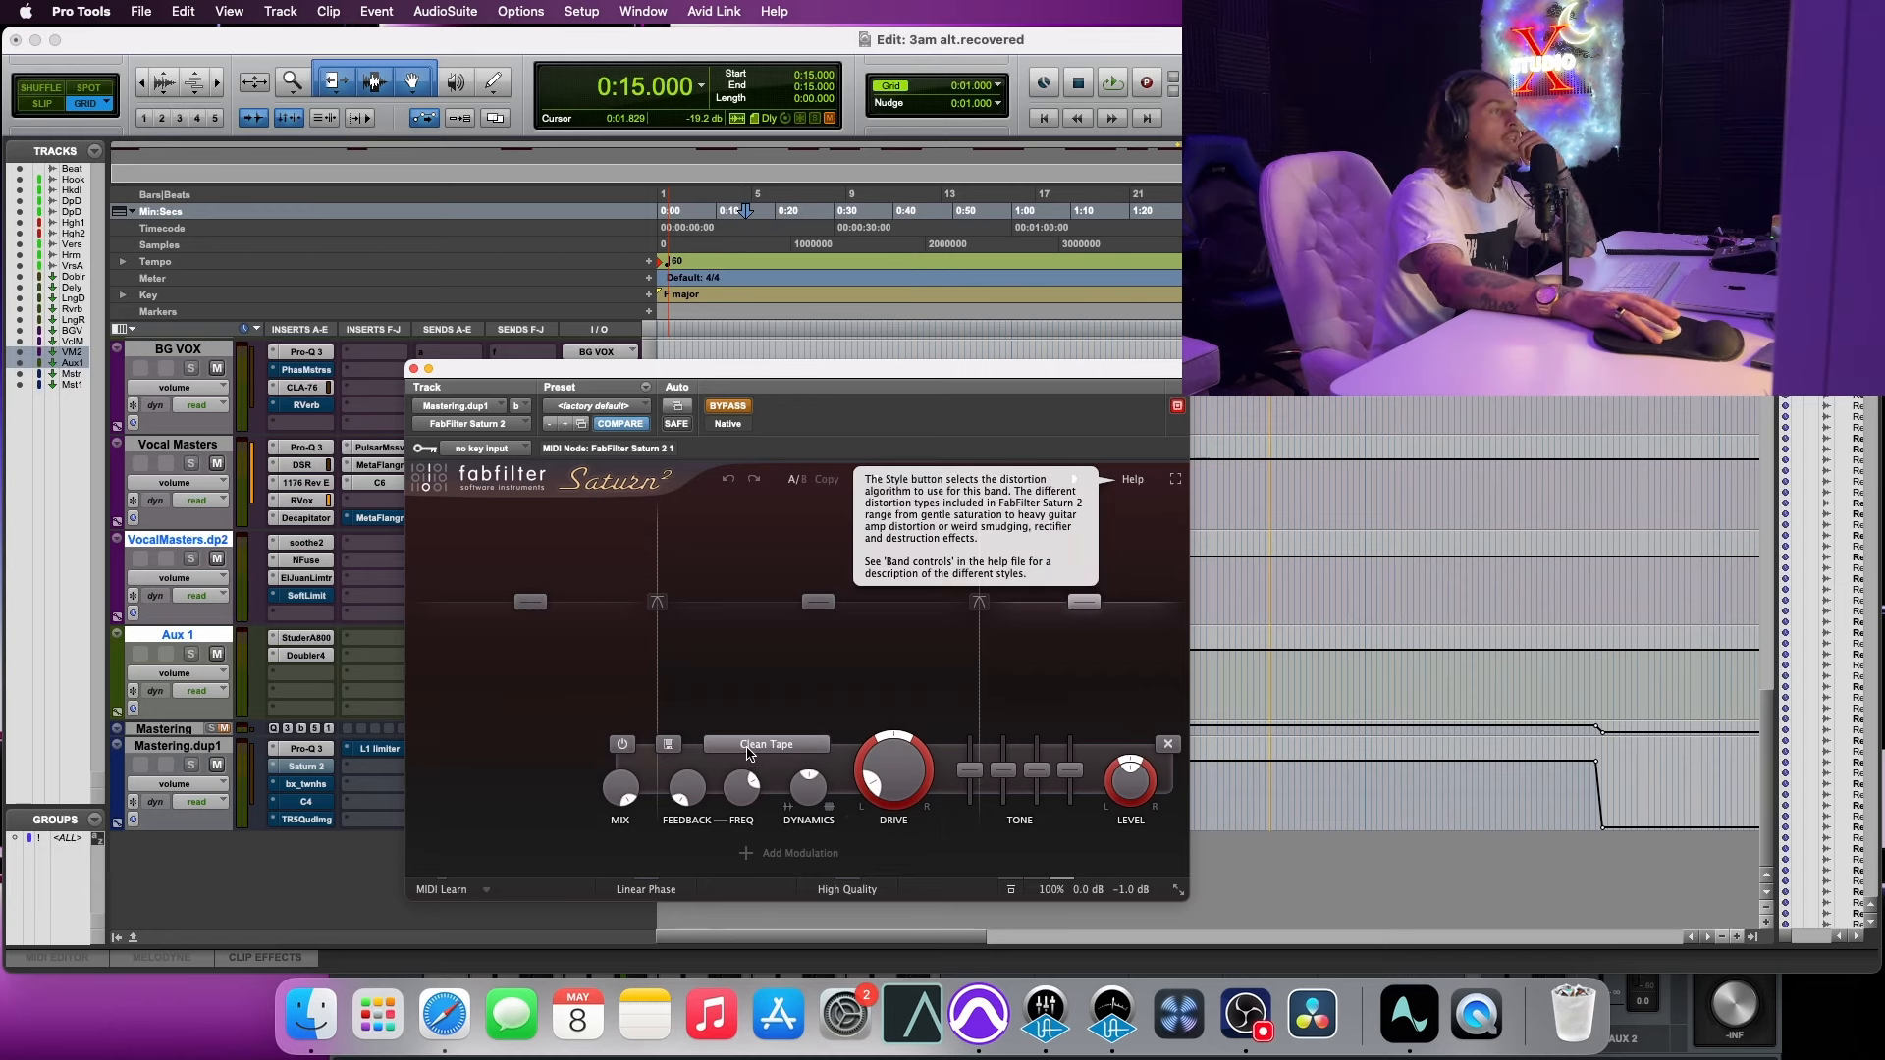
pyautogui.click(559, 660)
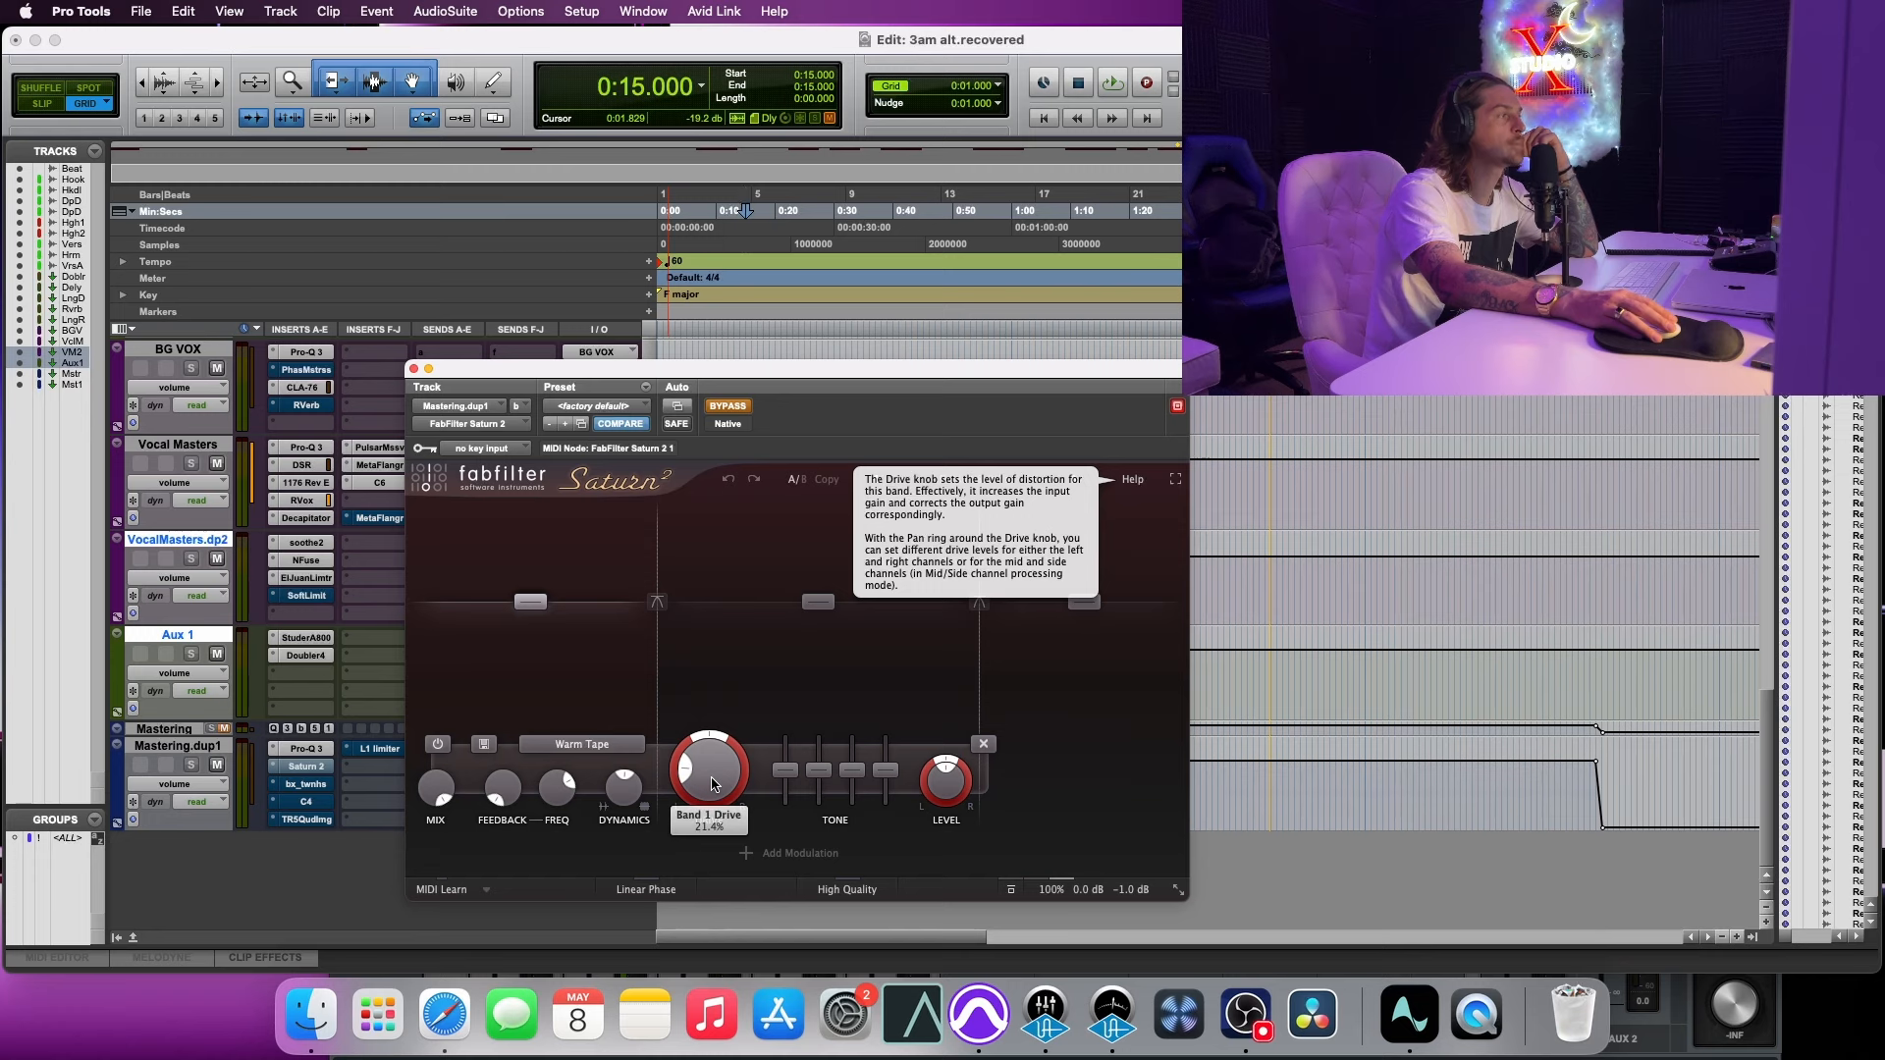
pyautogui.click(769, 717)
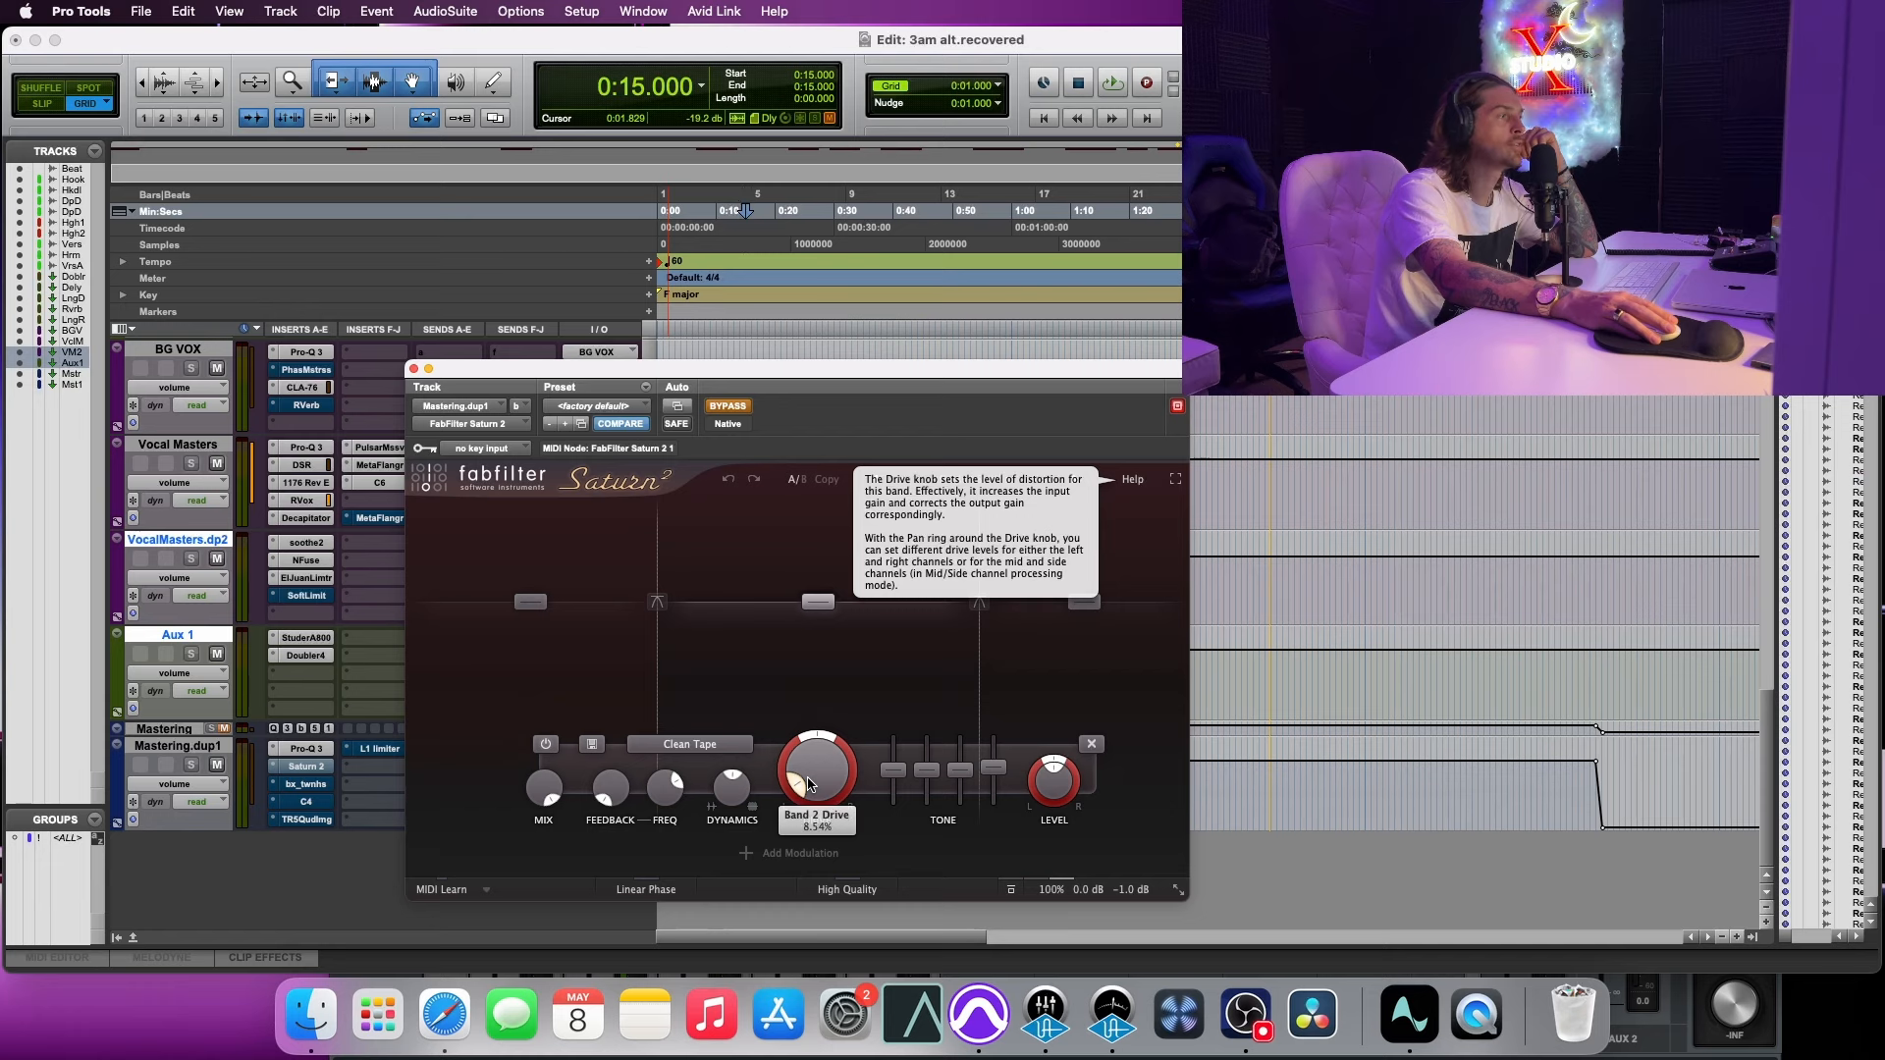
pyautogui.click(1080, 687)
pyautogui.moveTo(899, 784)
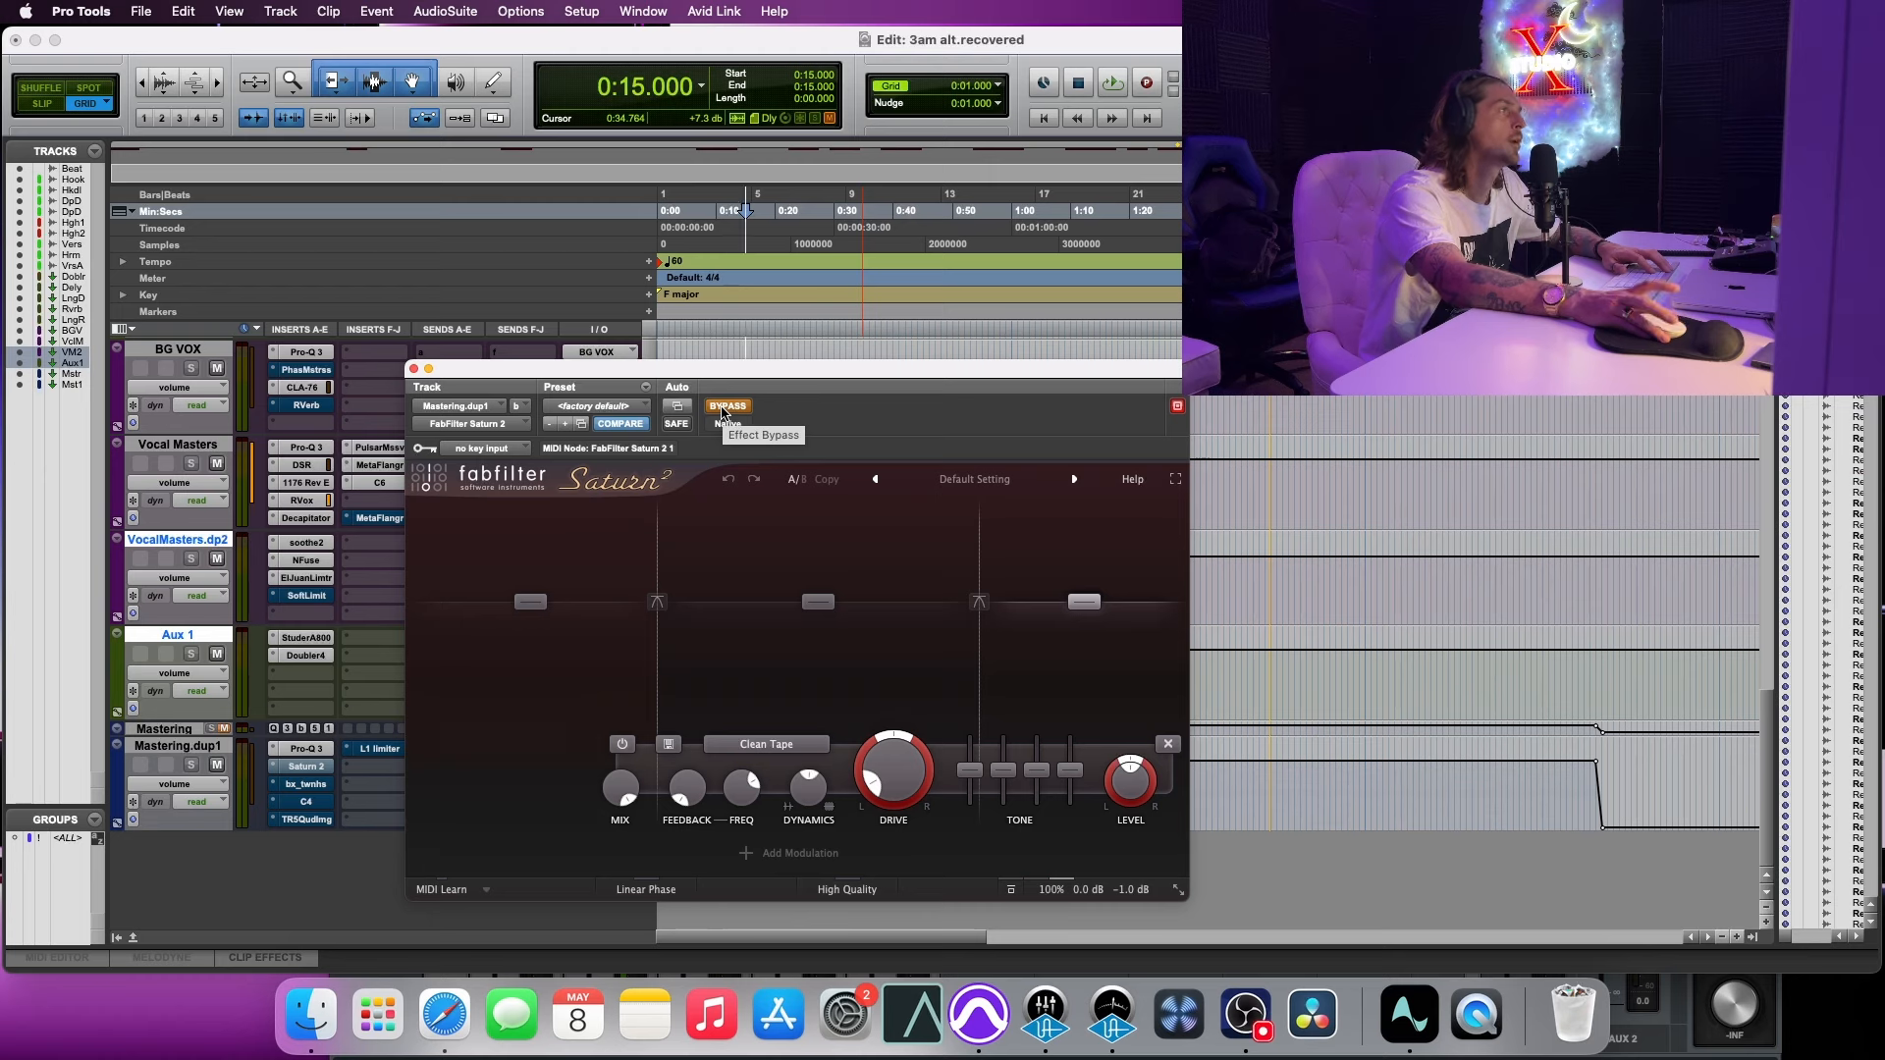
# Step: Compare Saturn 2 bypassed and active during playback, leave it active, and close its window
pyautogui.press('space')
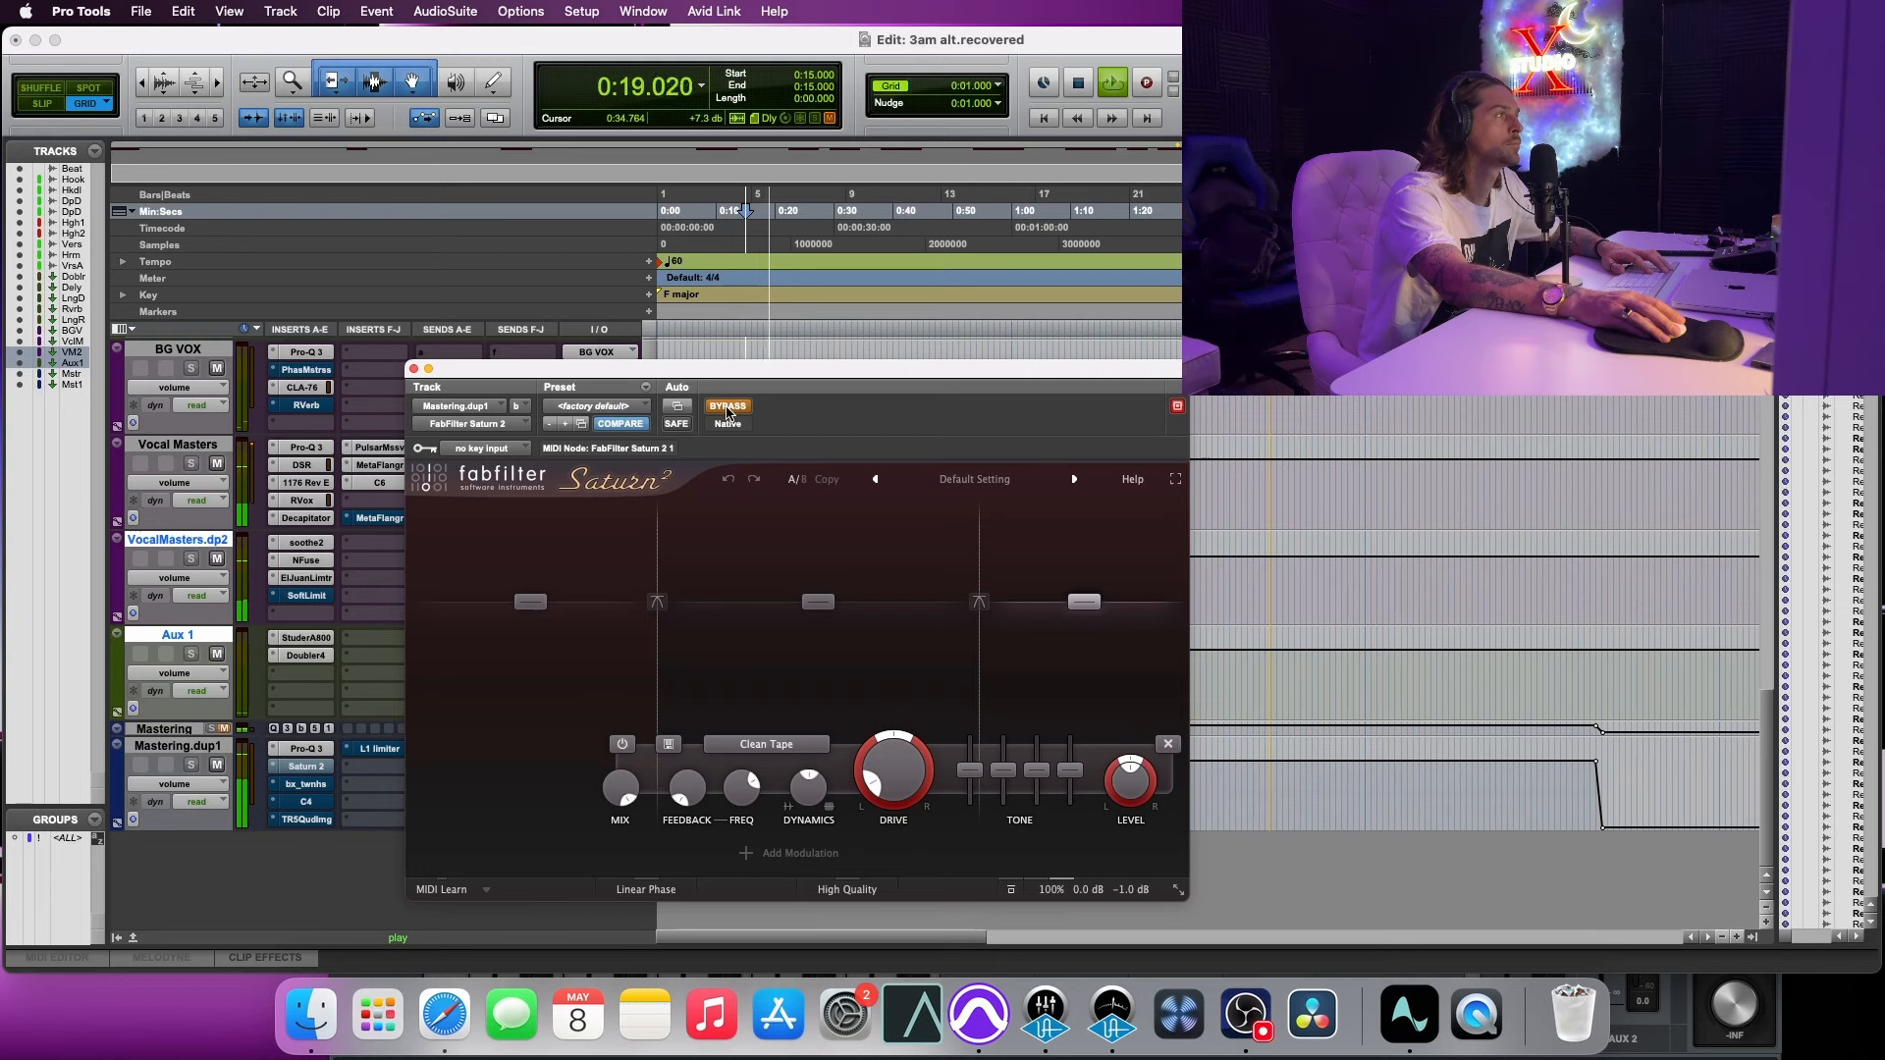
pyautogui.click(727, 407)
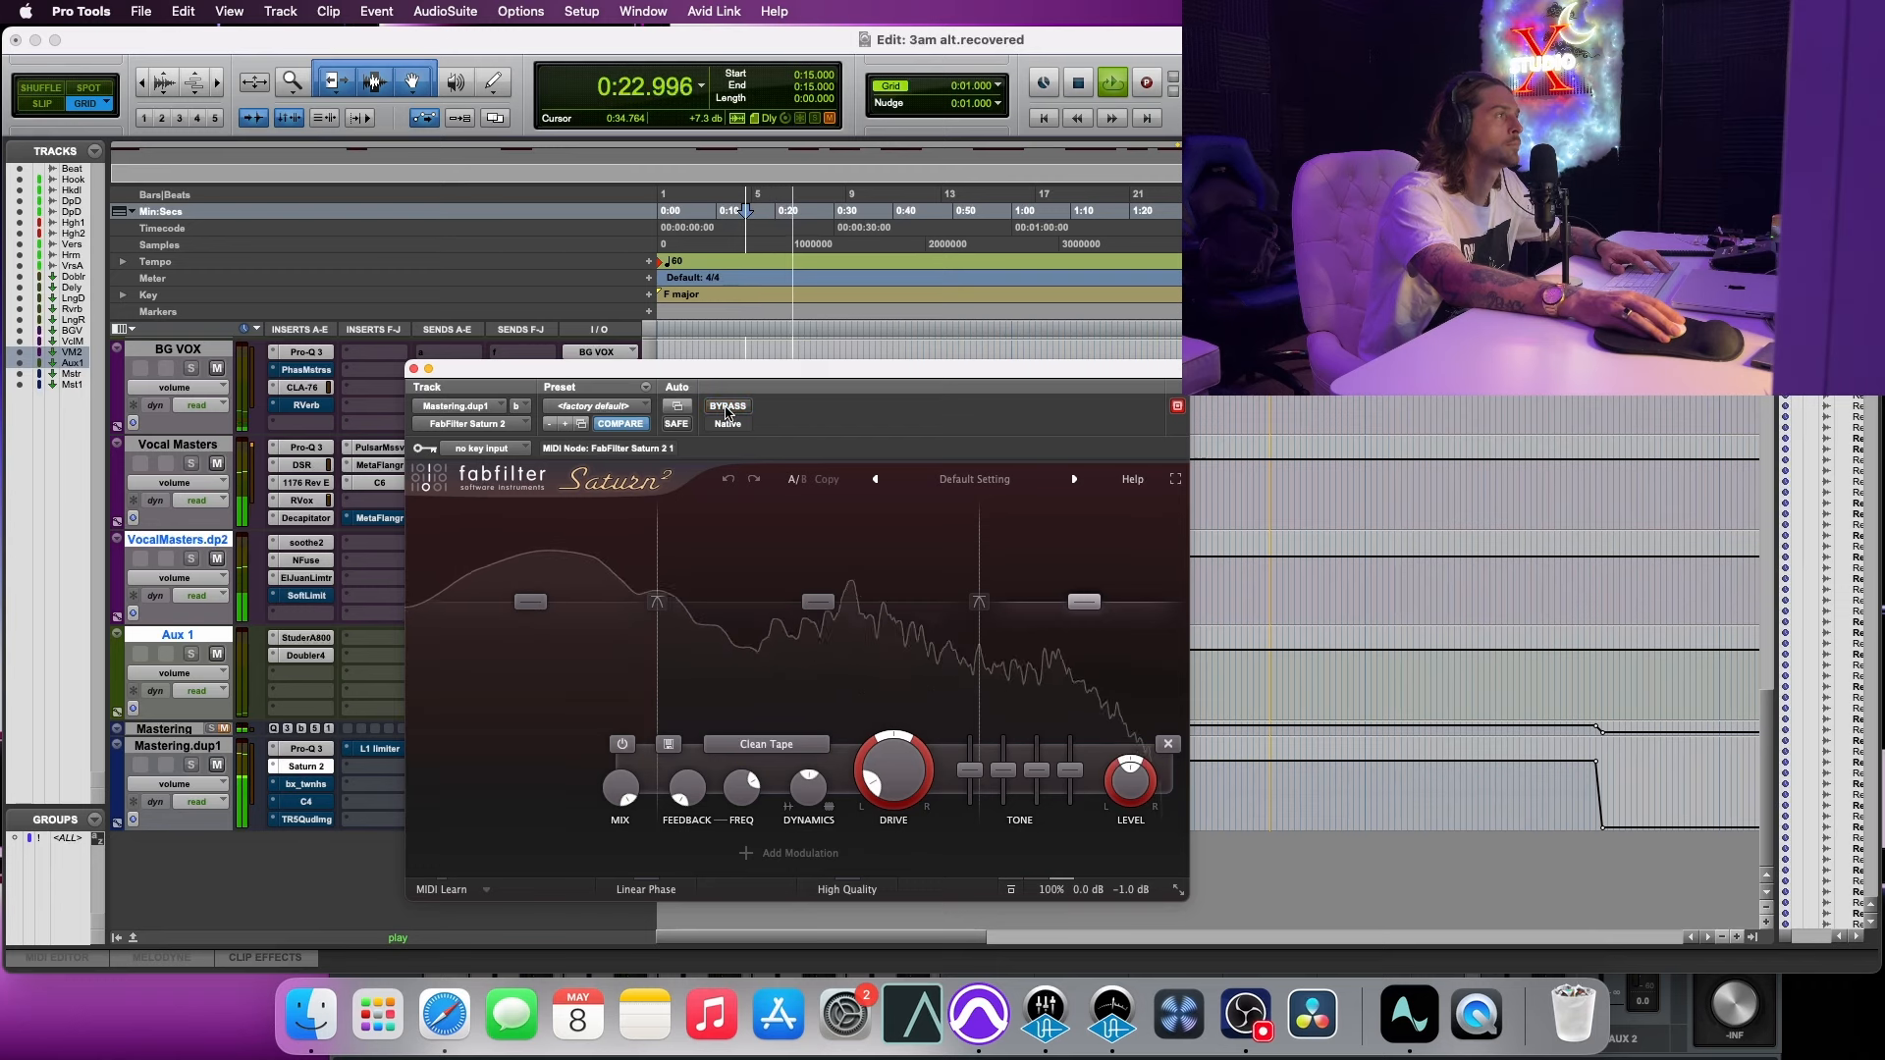
pyautogui.click(728, 407)
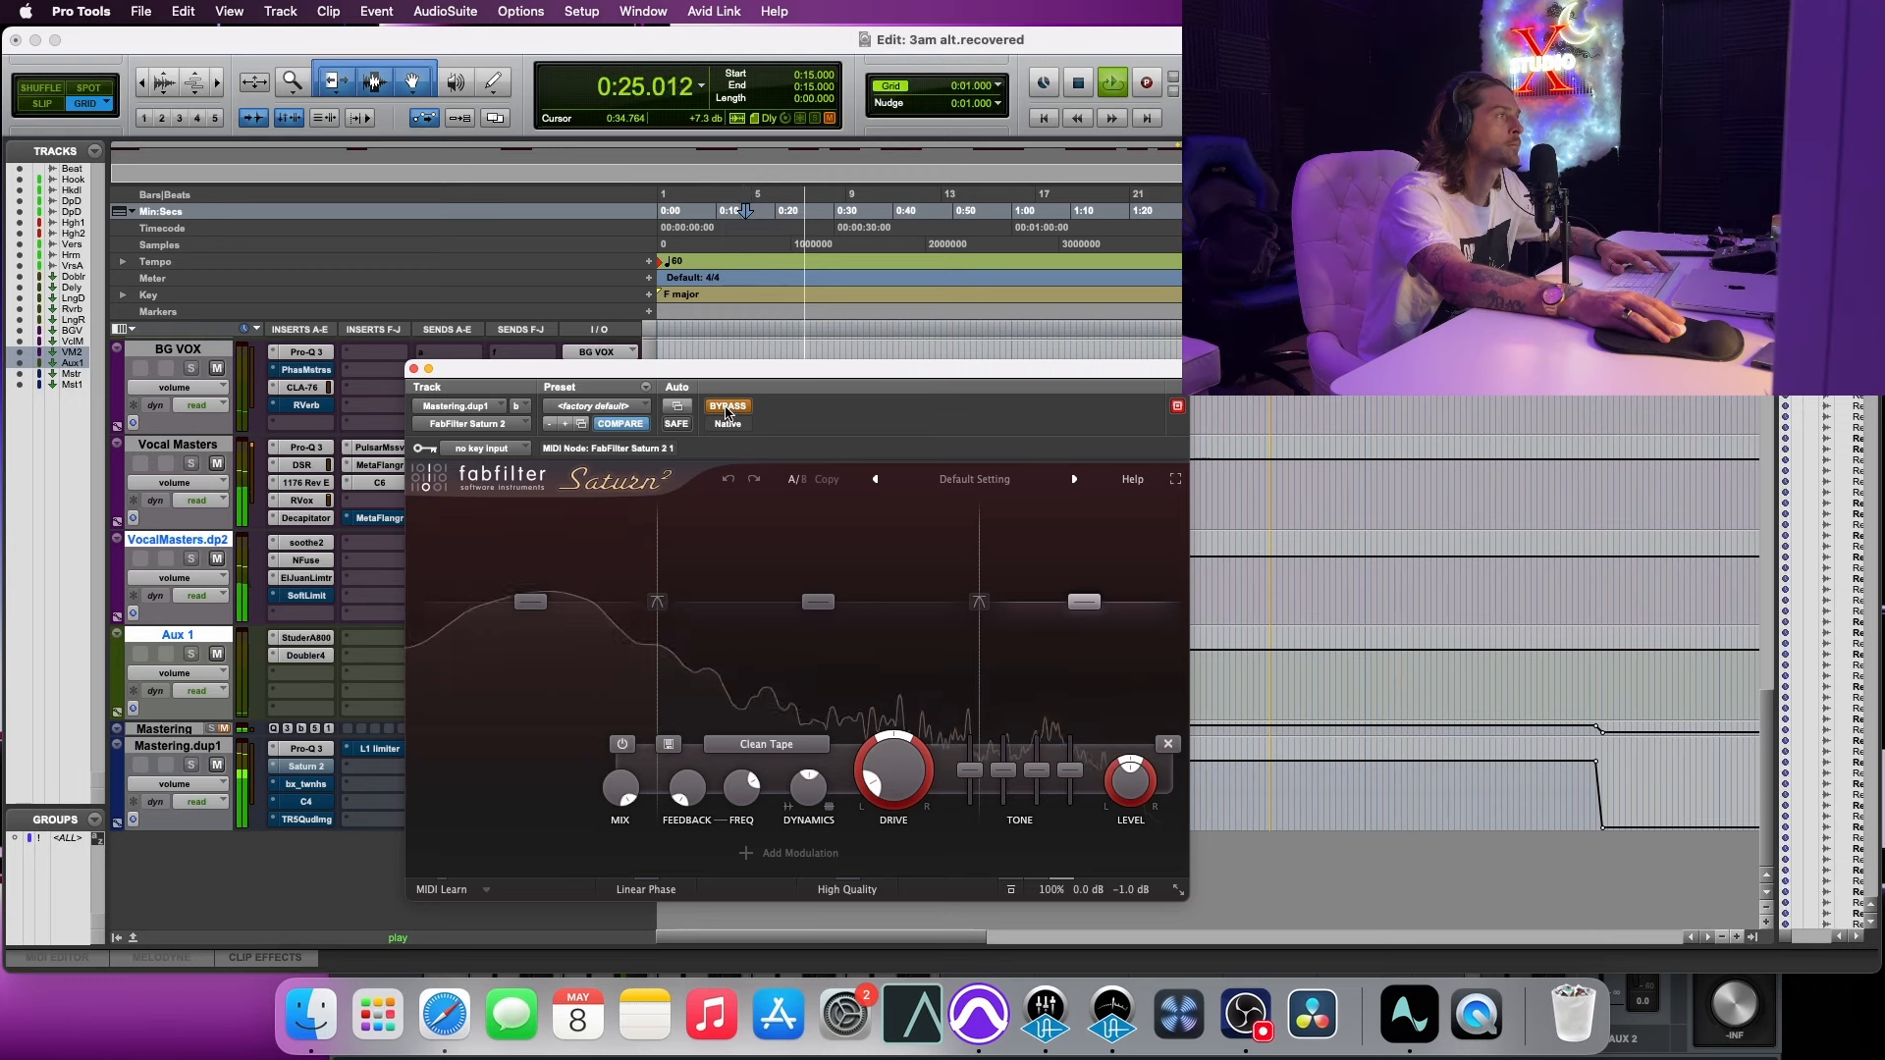
pyautogui.click(727, 406)
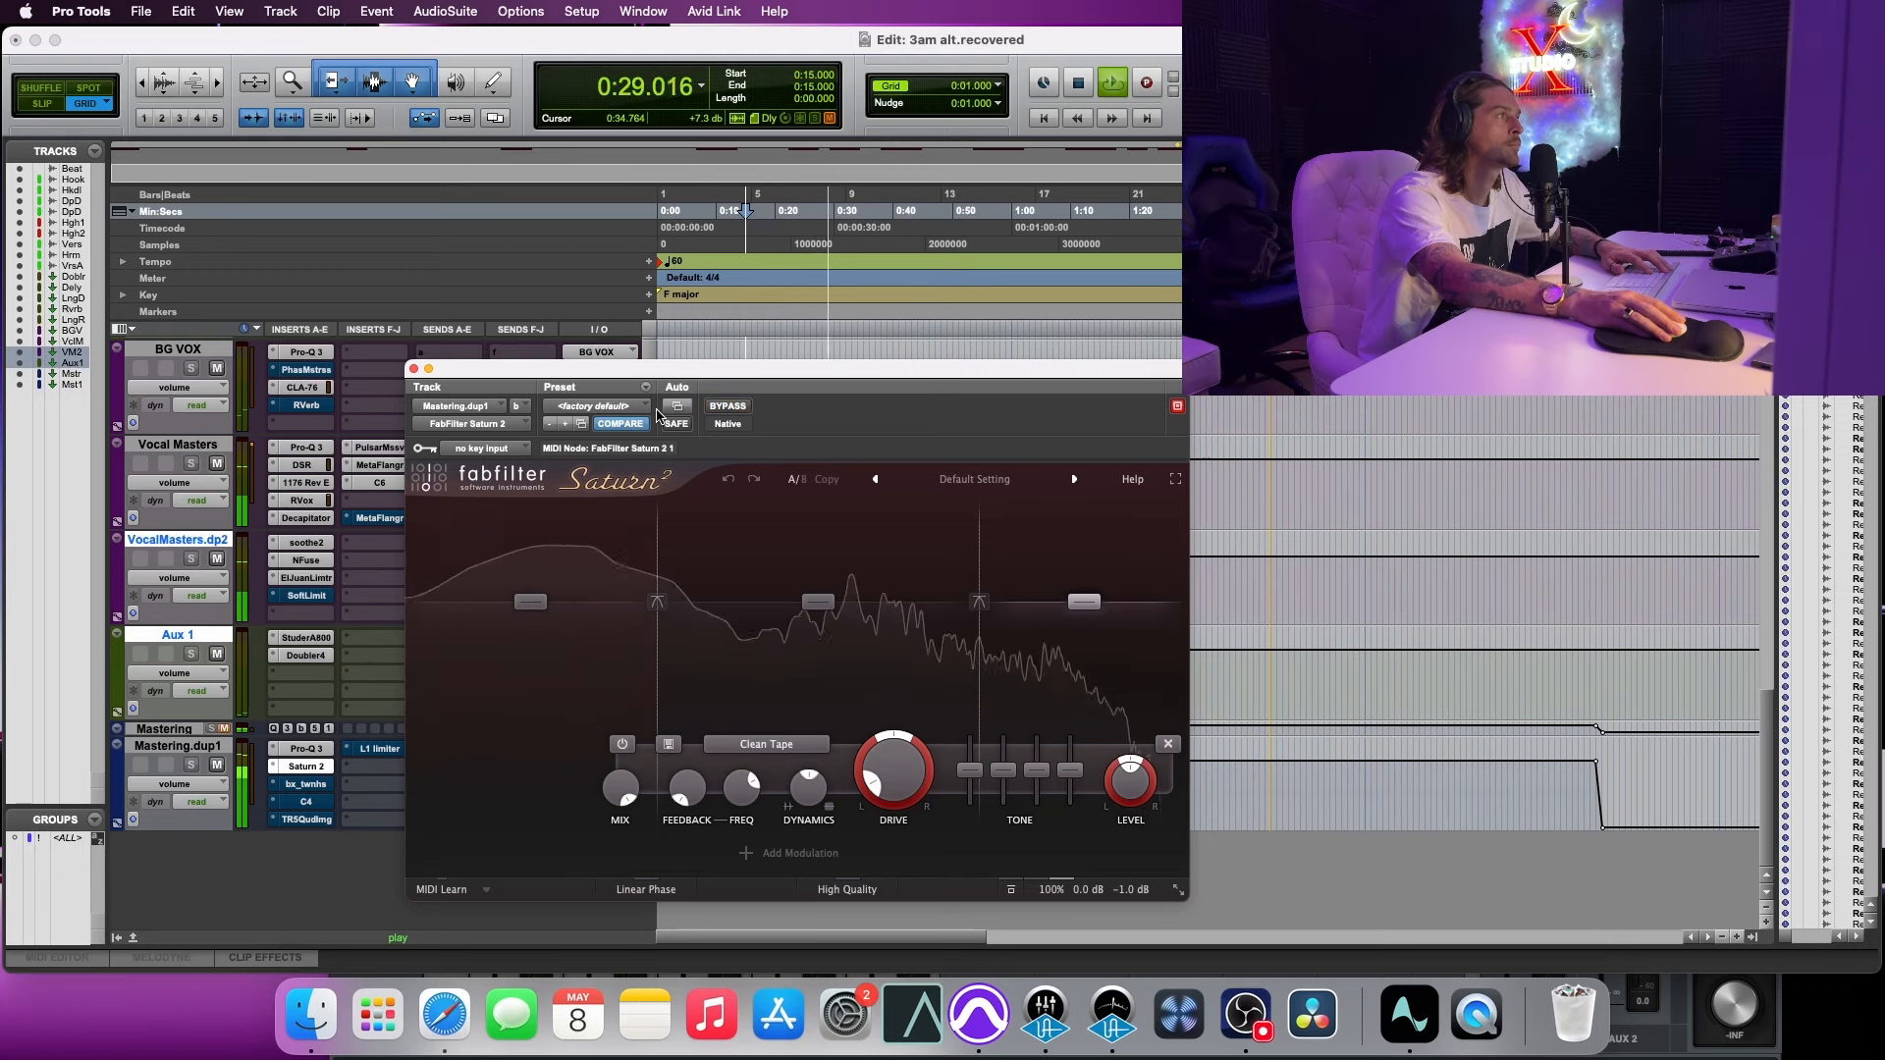
pyautogui.press('space')
pyautogui.click(414, 370)
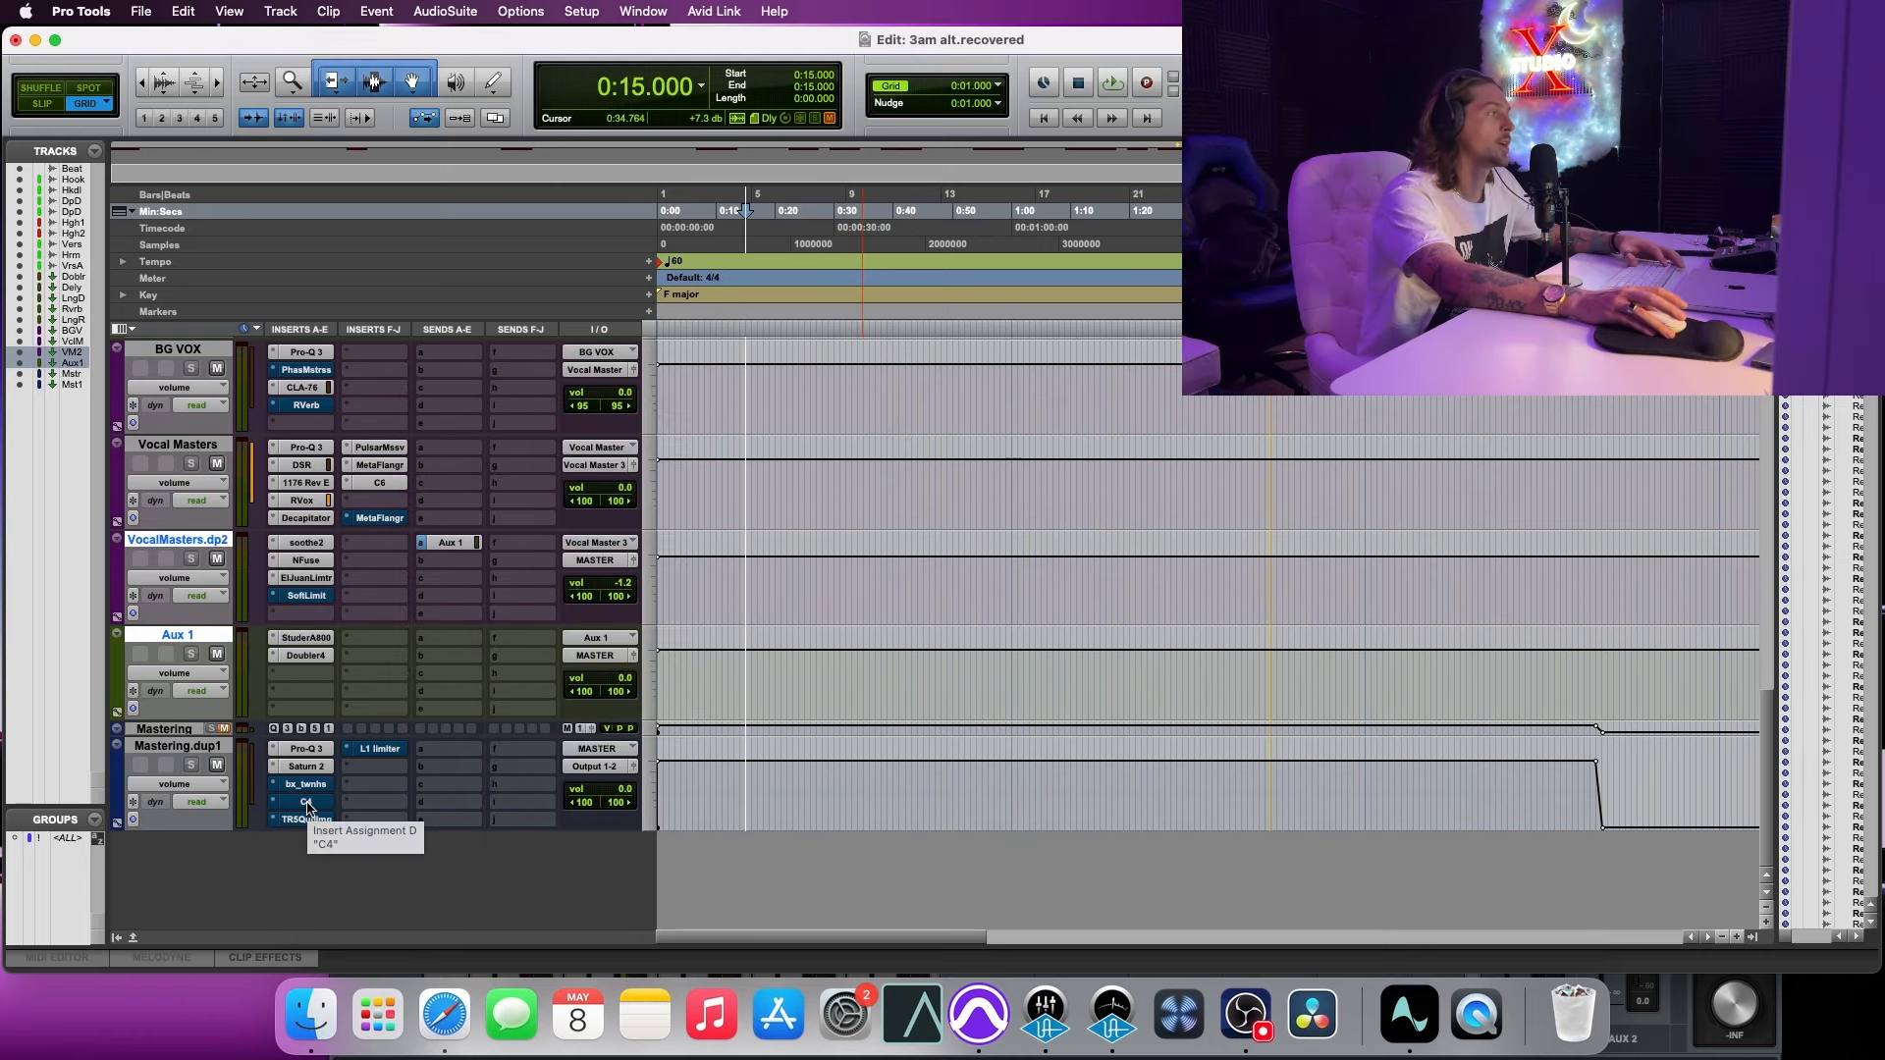
# Step: Compare the C4 multiband processor on Mastering.dup1 active and bypassed during playback, leaving it bypassed
pyautogui.click(306, 803)
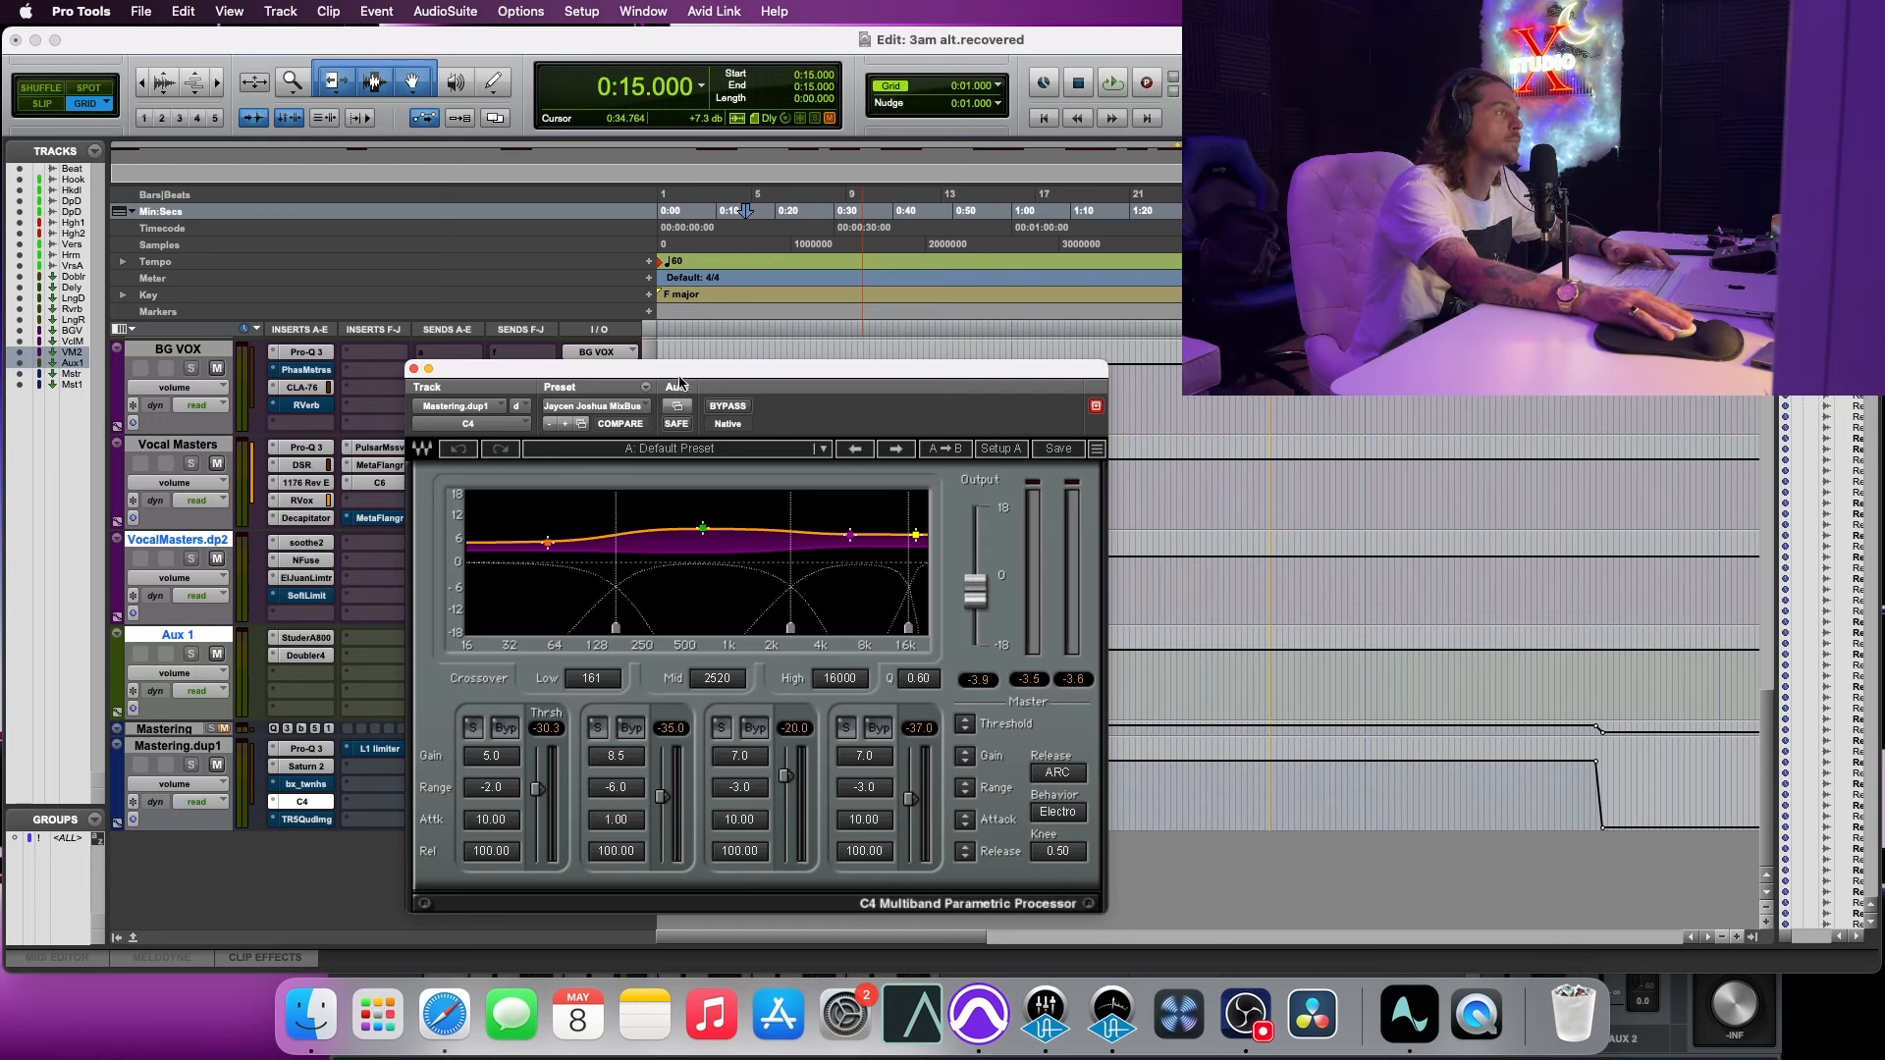
pyautogui.press('space')
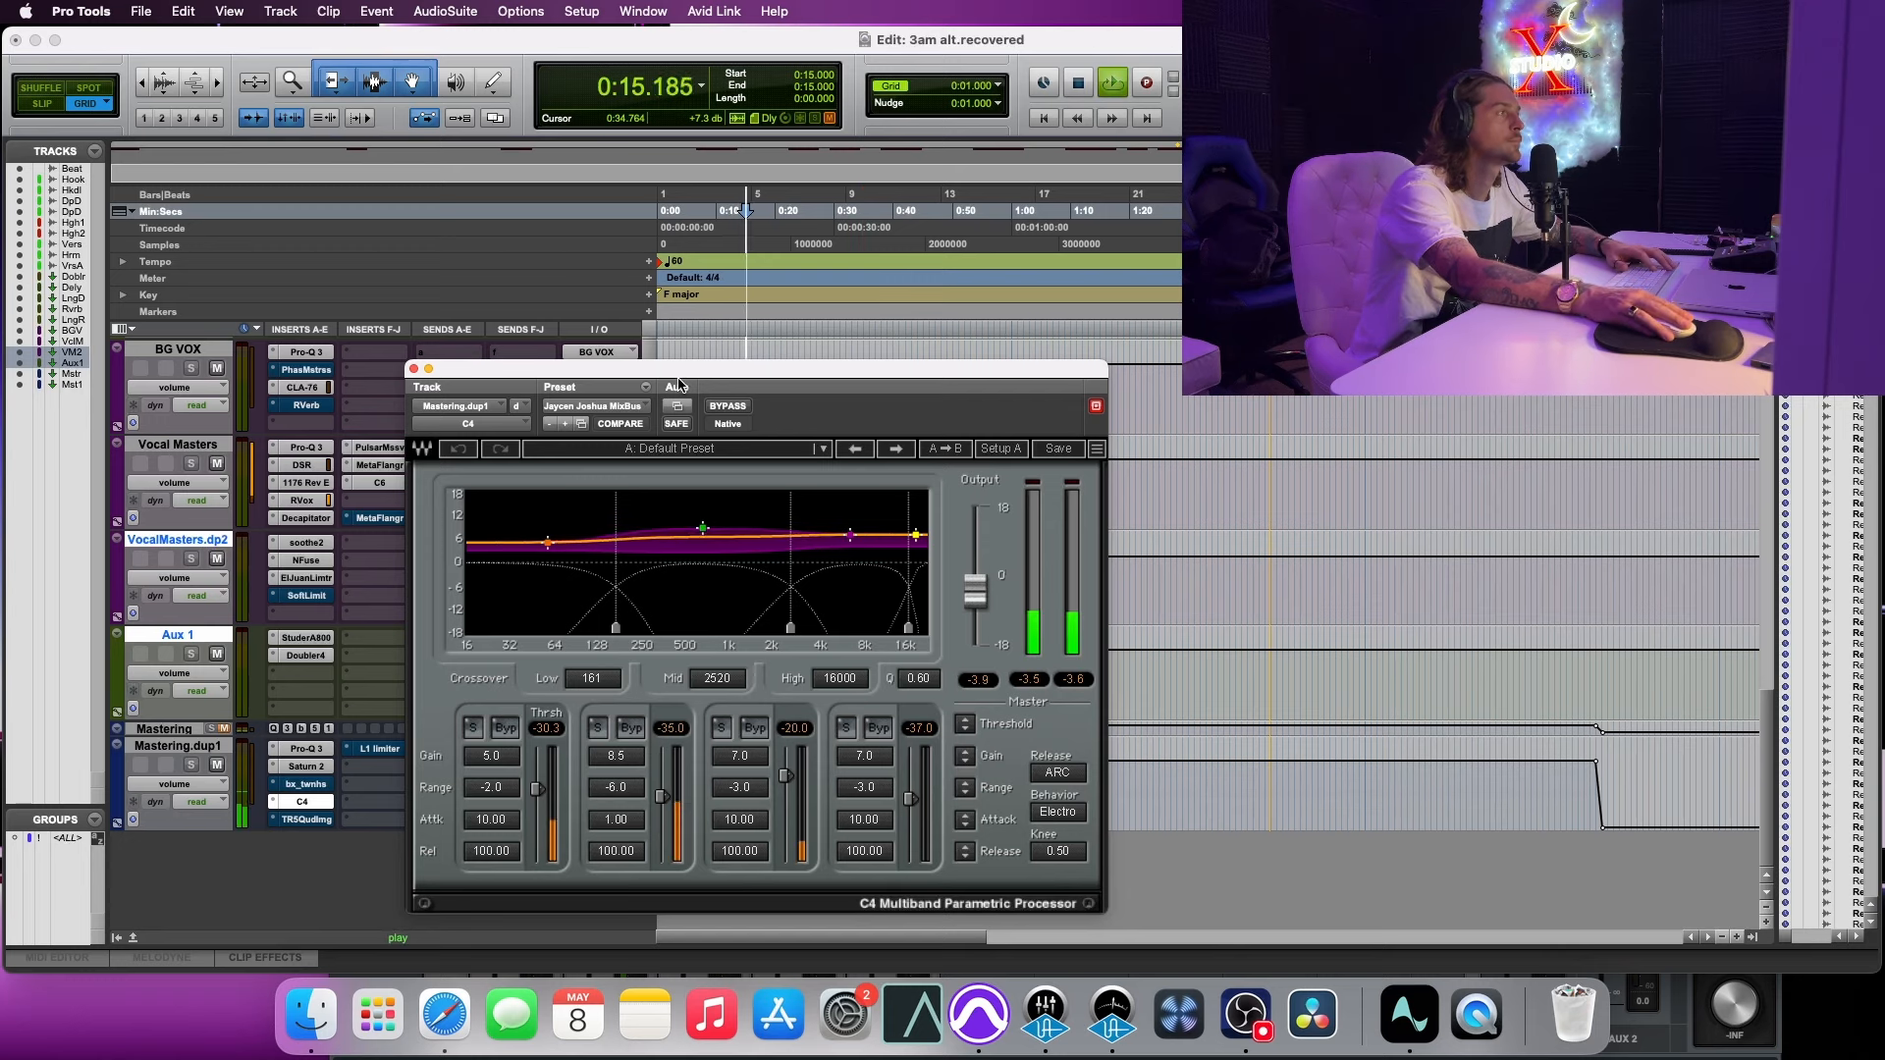
pyautogui.click(725, 406)
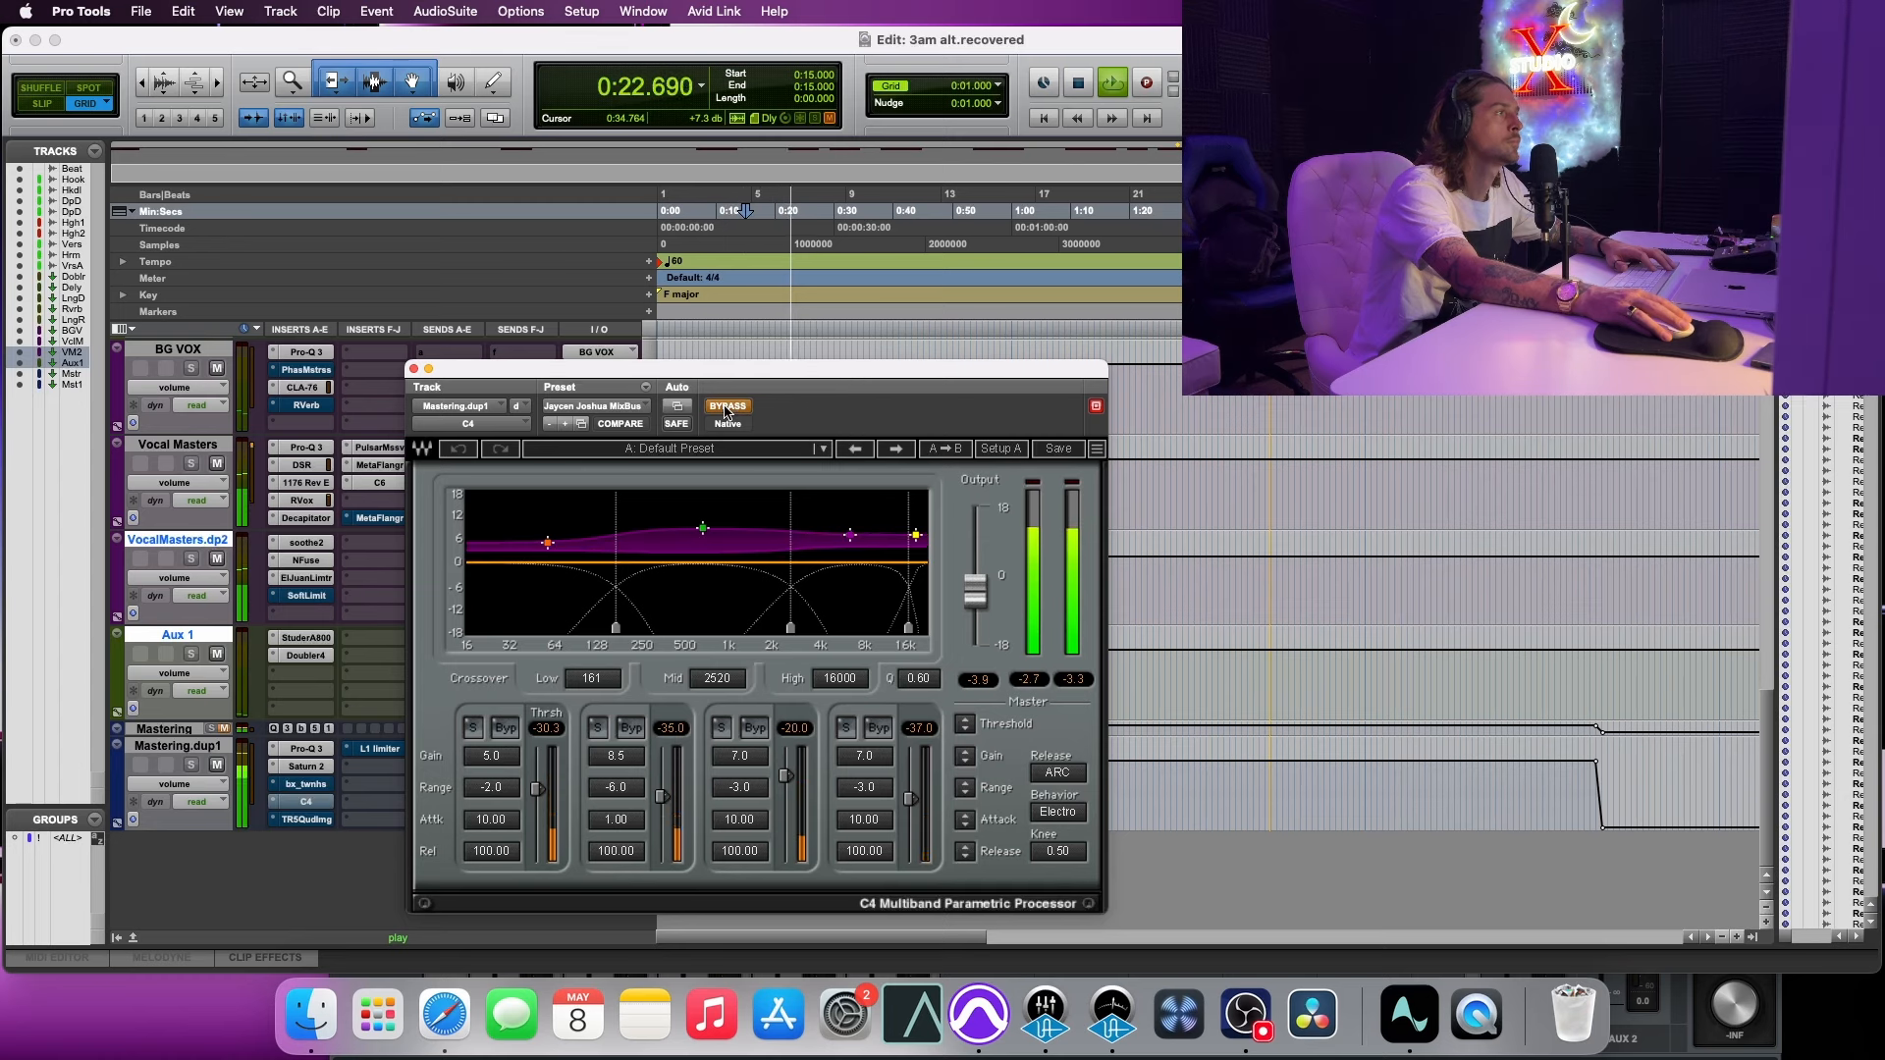
pyautogui.click(726, 407)
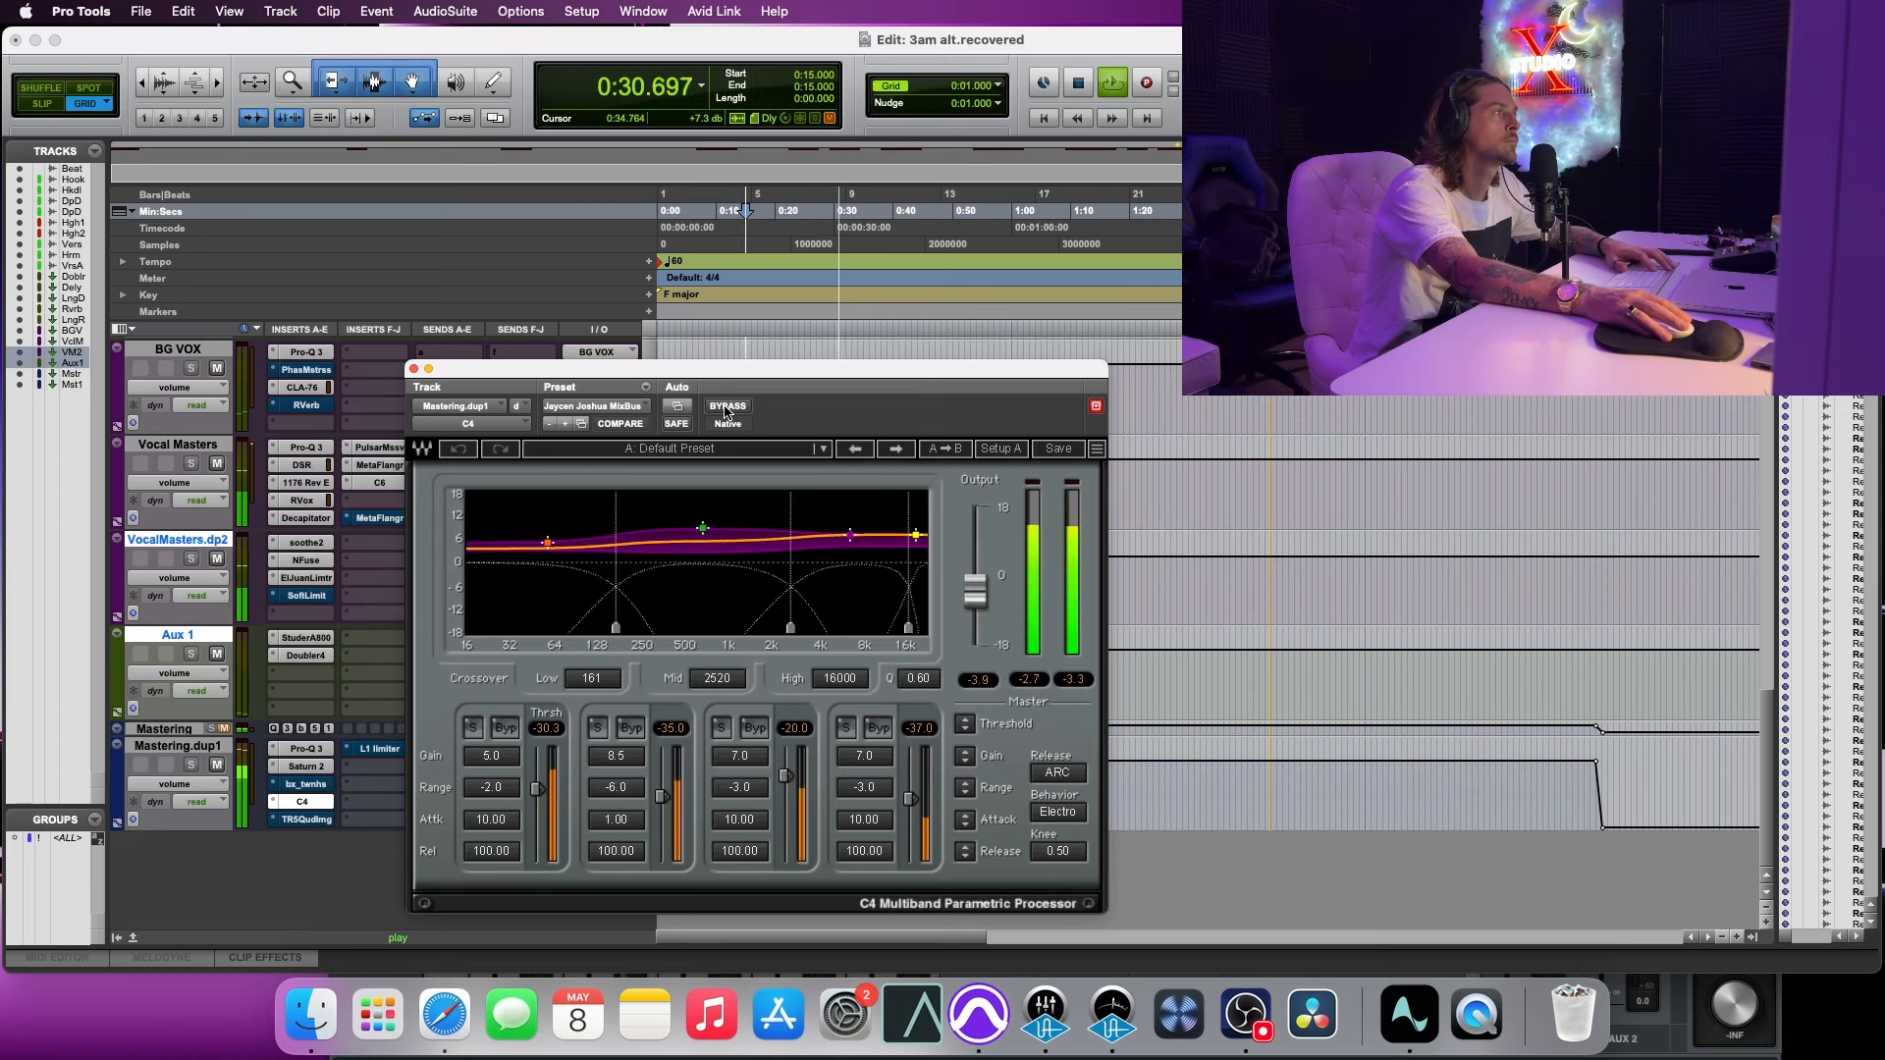
pyautogui.click(725, 406)
pyautogui.press('space')
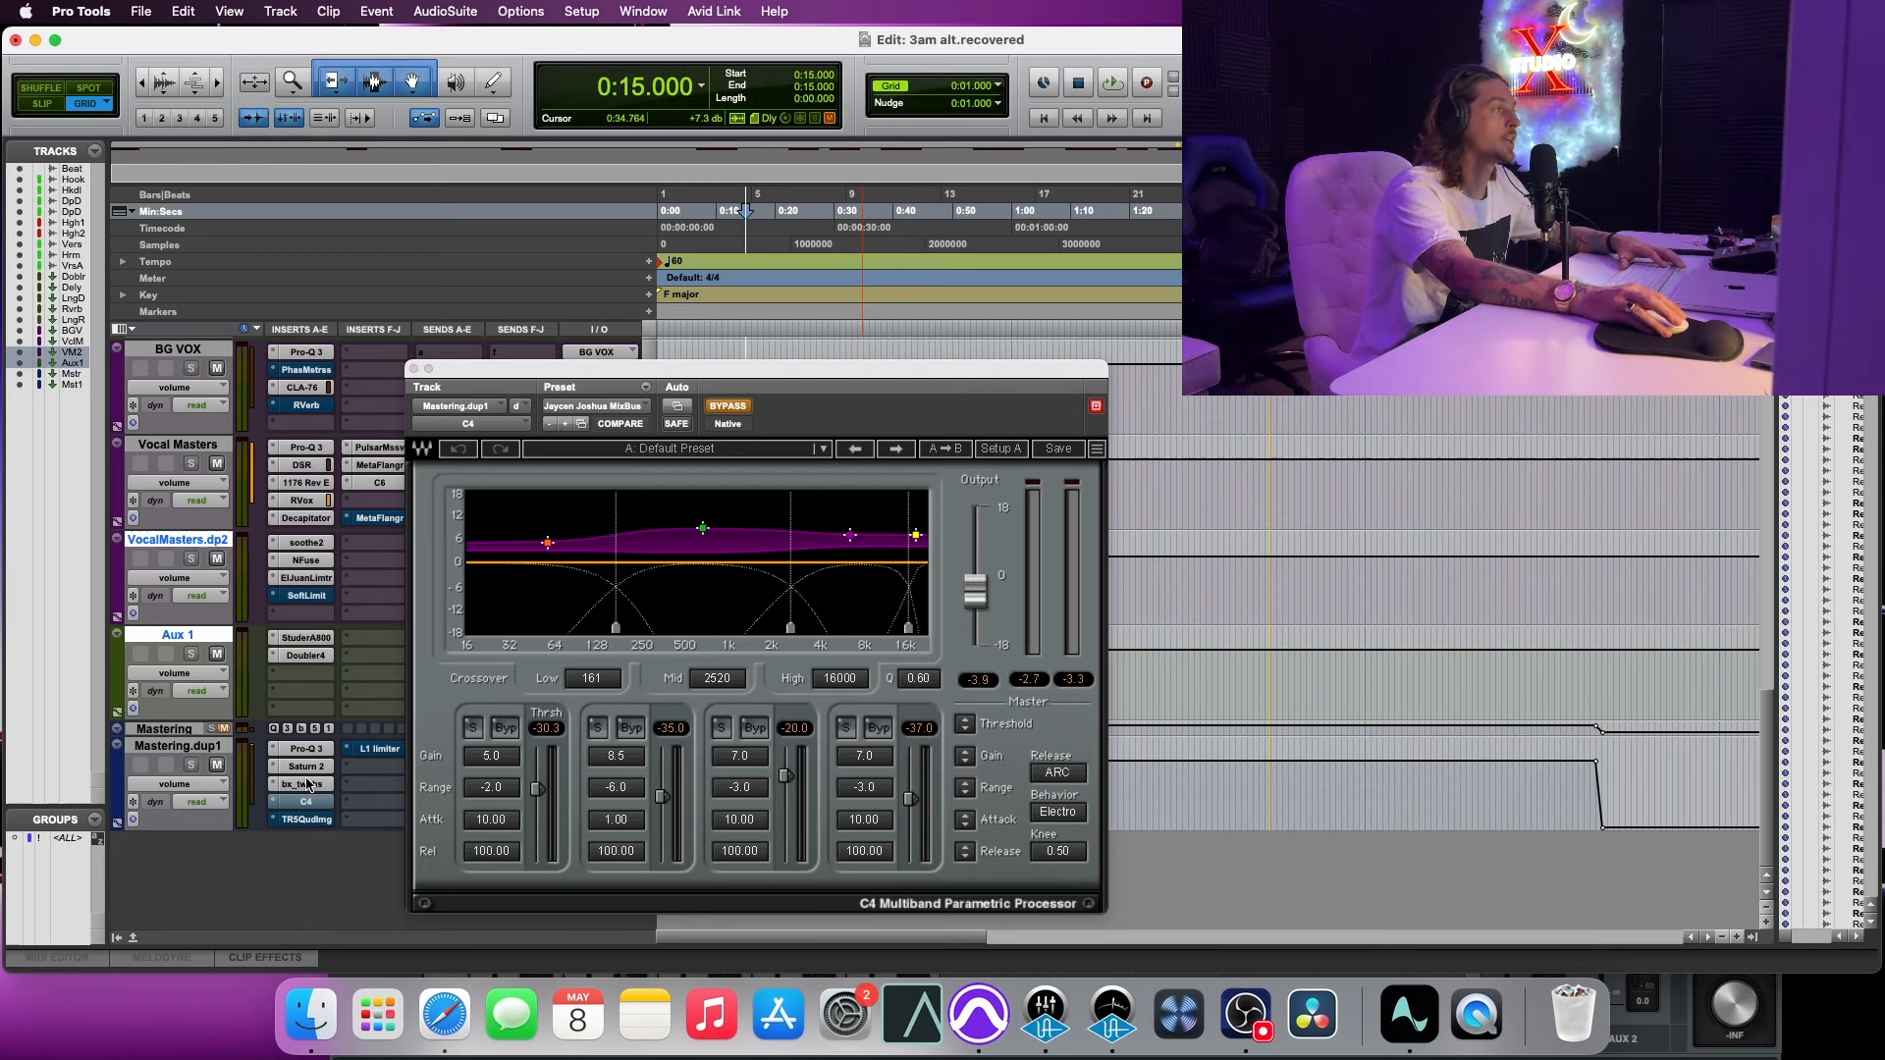
# Step: Audition the bx_townhouse buss compressor on Mastering.dup1 bypassed and active during playback, leaving it active
pyautogui.click(310, 783)
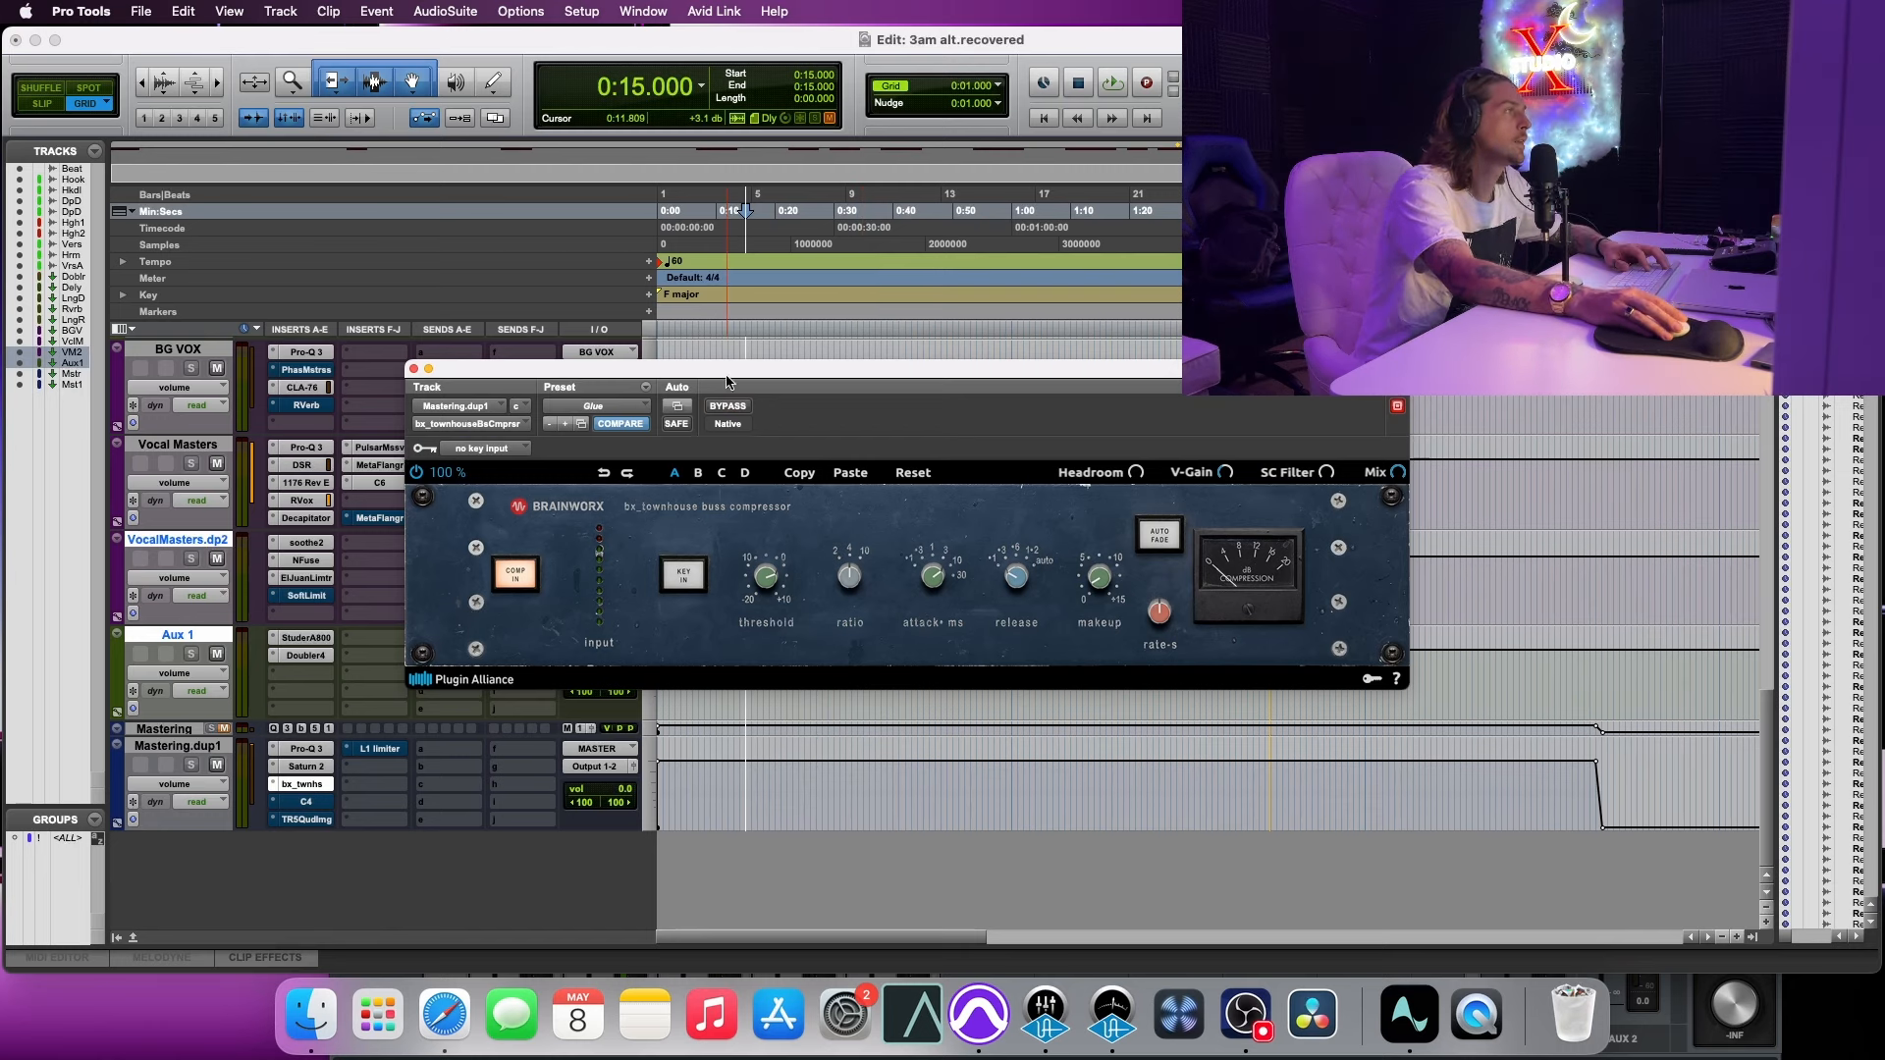
pyautogui.click(727, 407)
pyautogui.press('space')
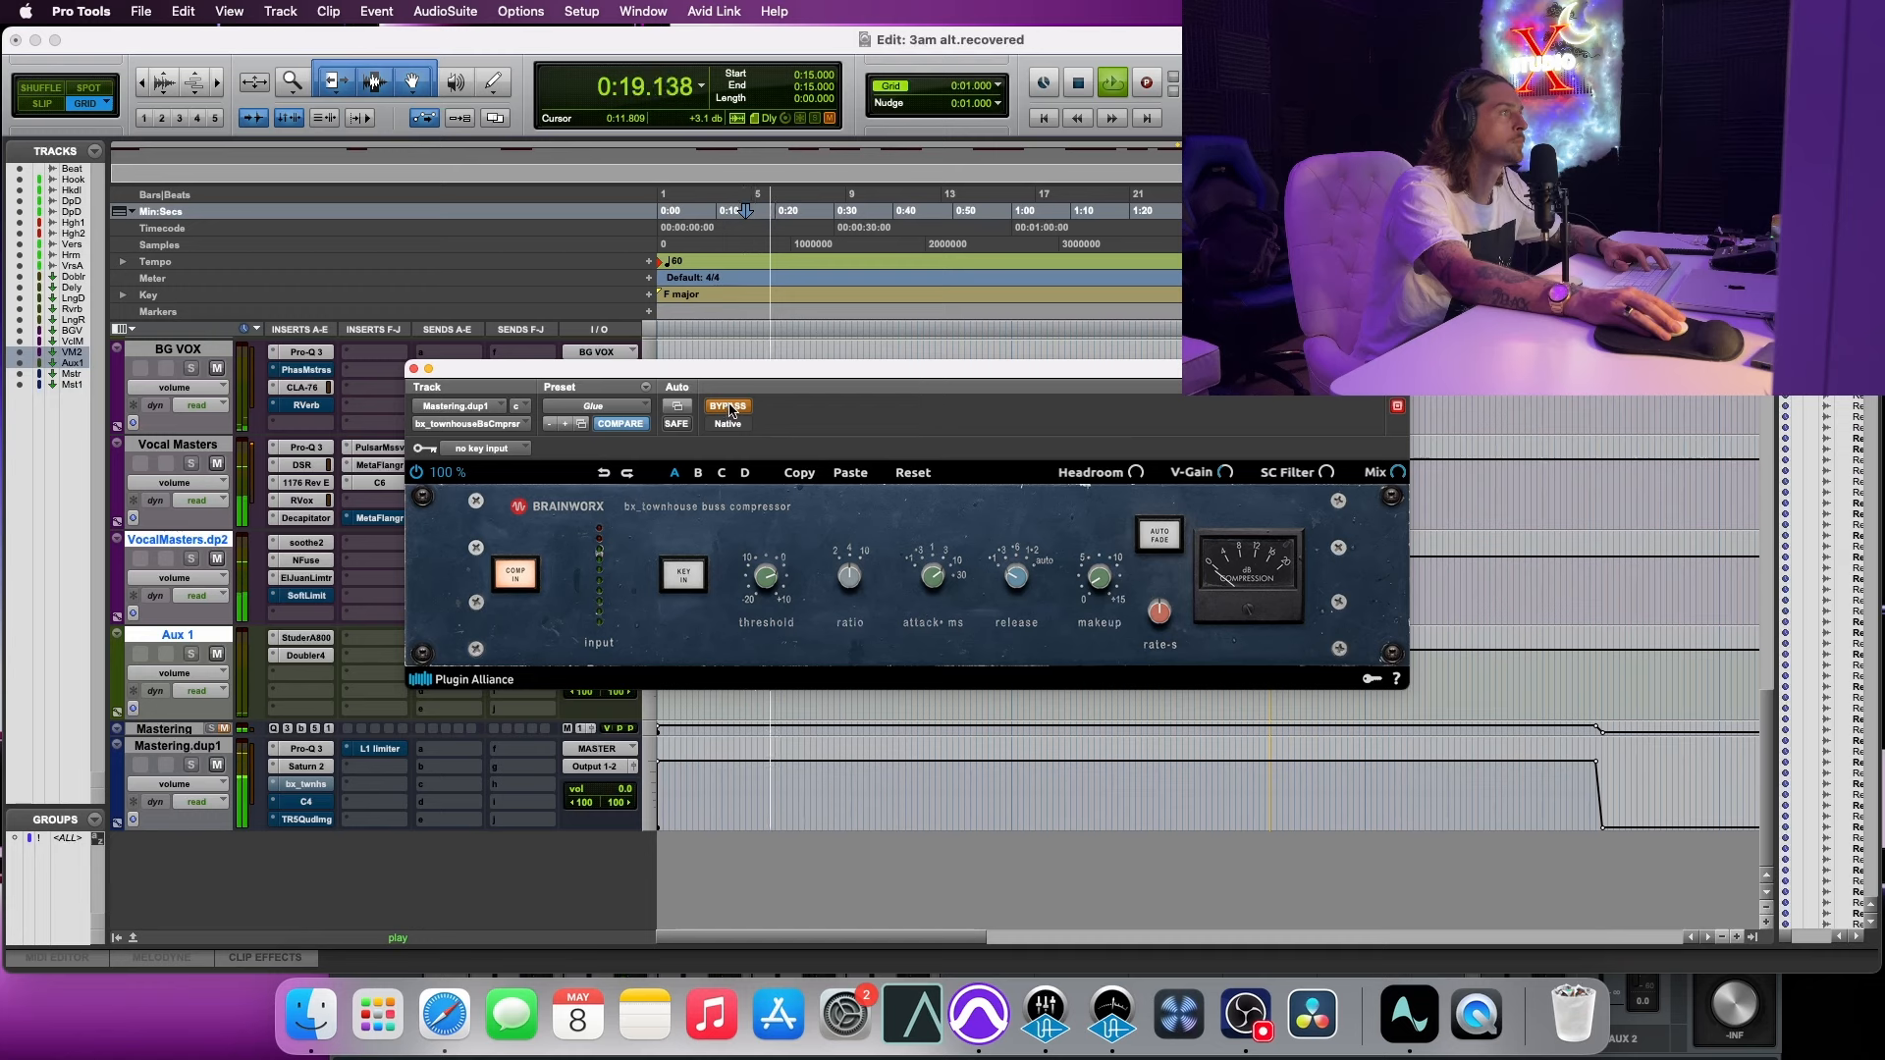
pyautogui.click(734, 409)
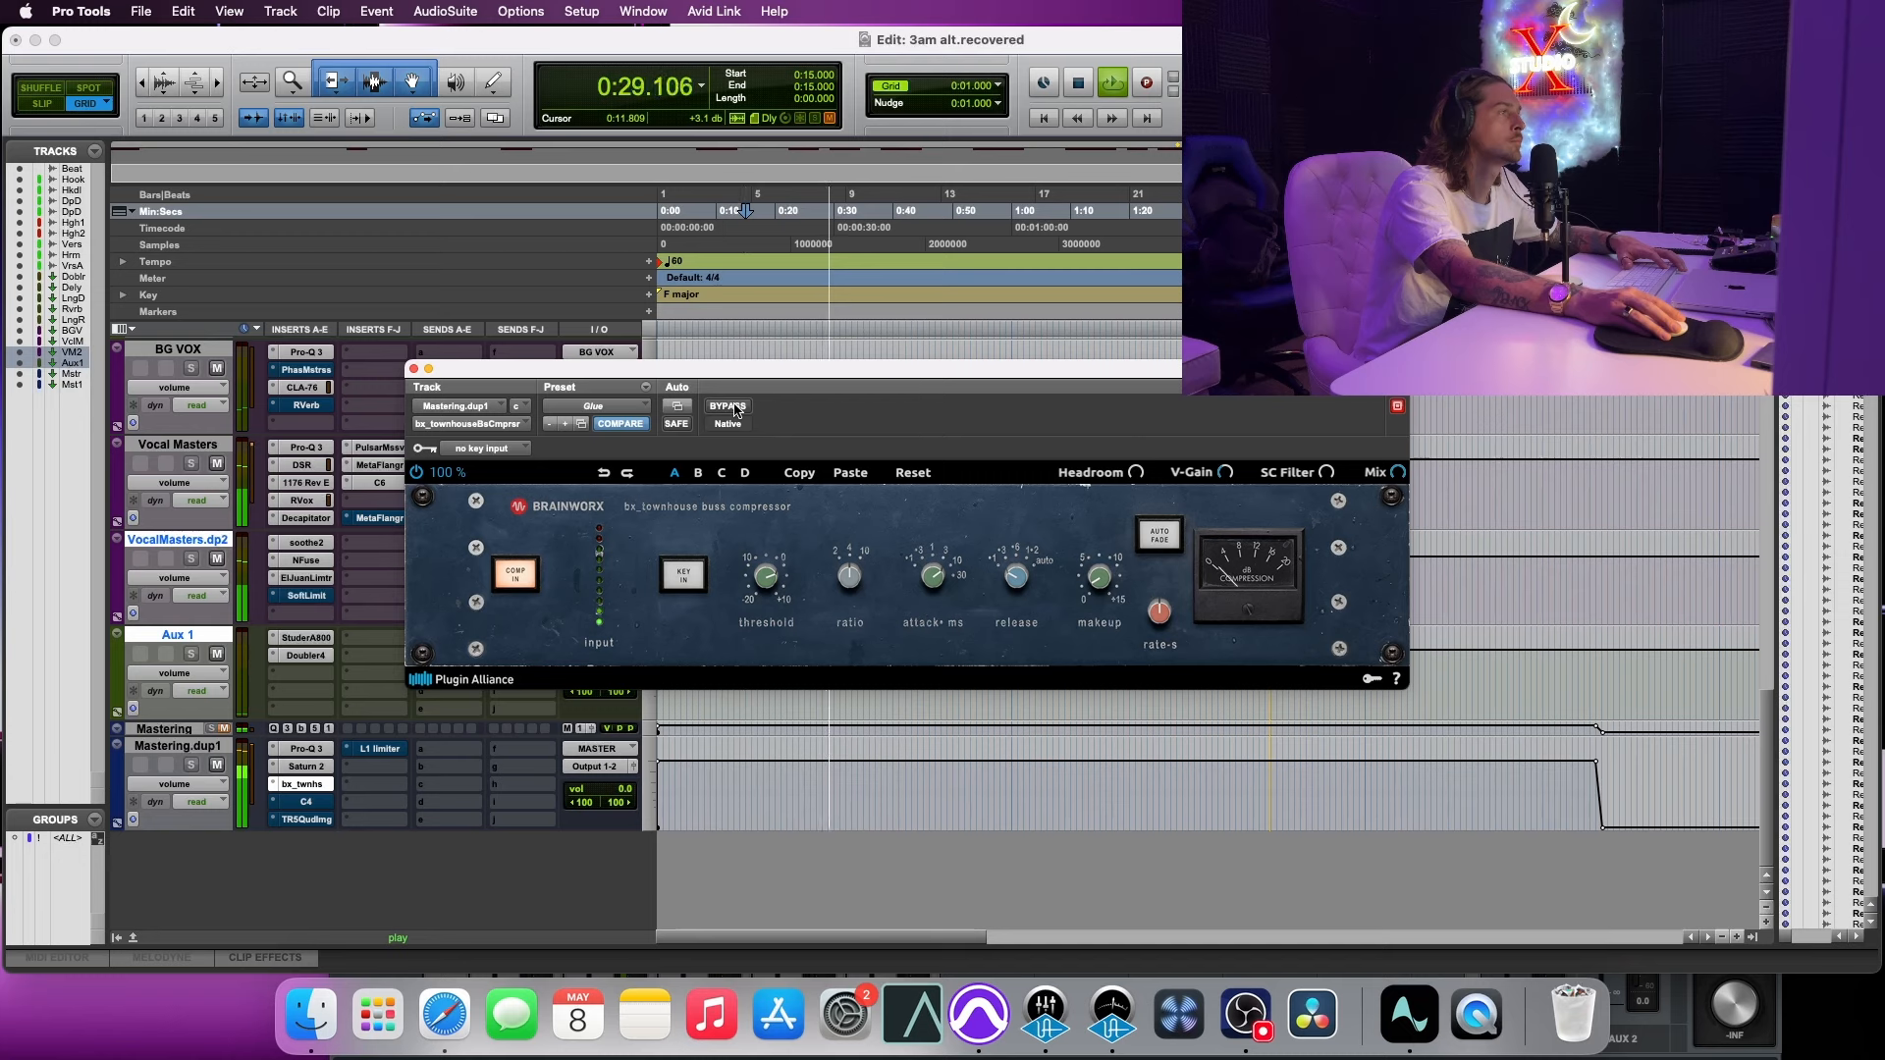
pyautogui.press('space')
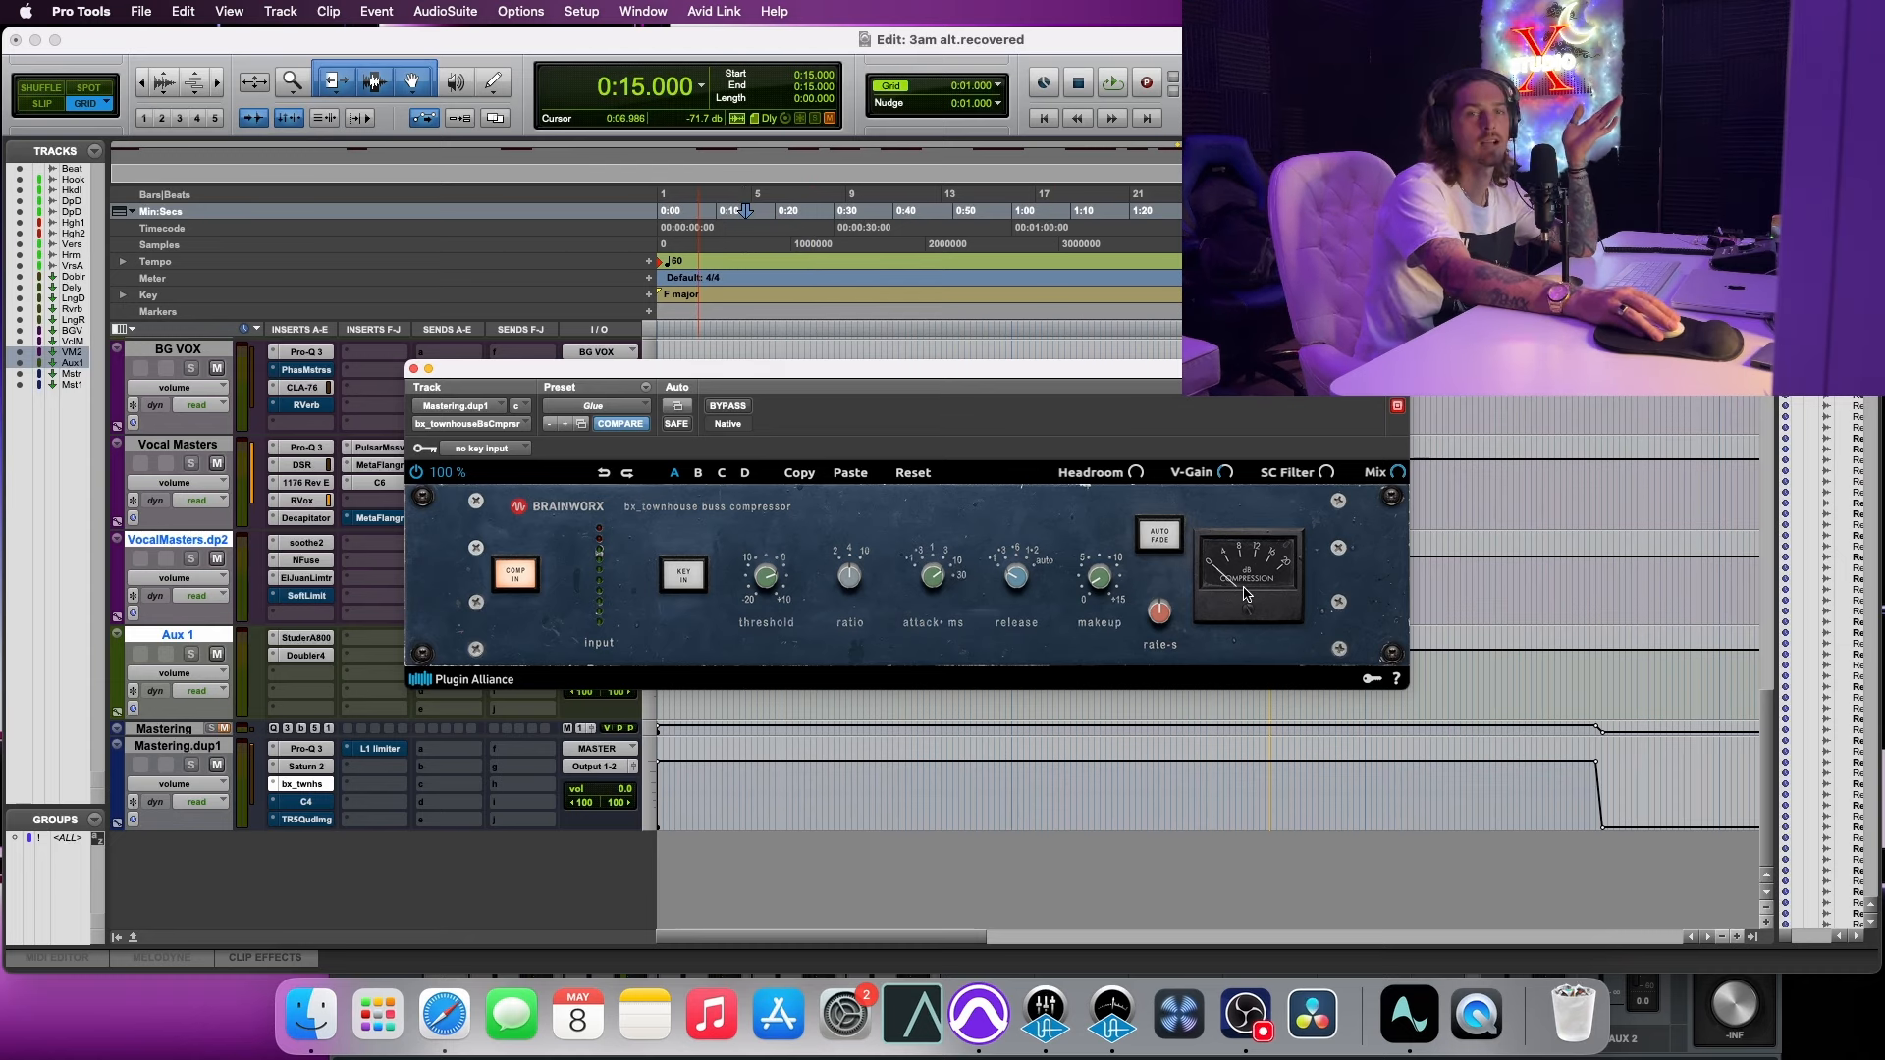
# Step: Open the TR5 Quad Image on Mastering.dup1, play the song with it bypassed, and activate it during playback
pyautogui.click(314, 822)
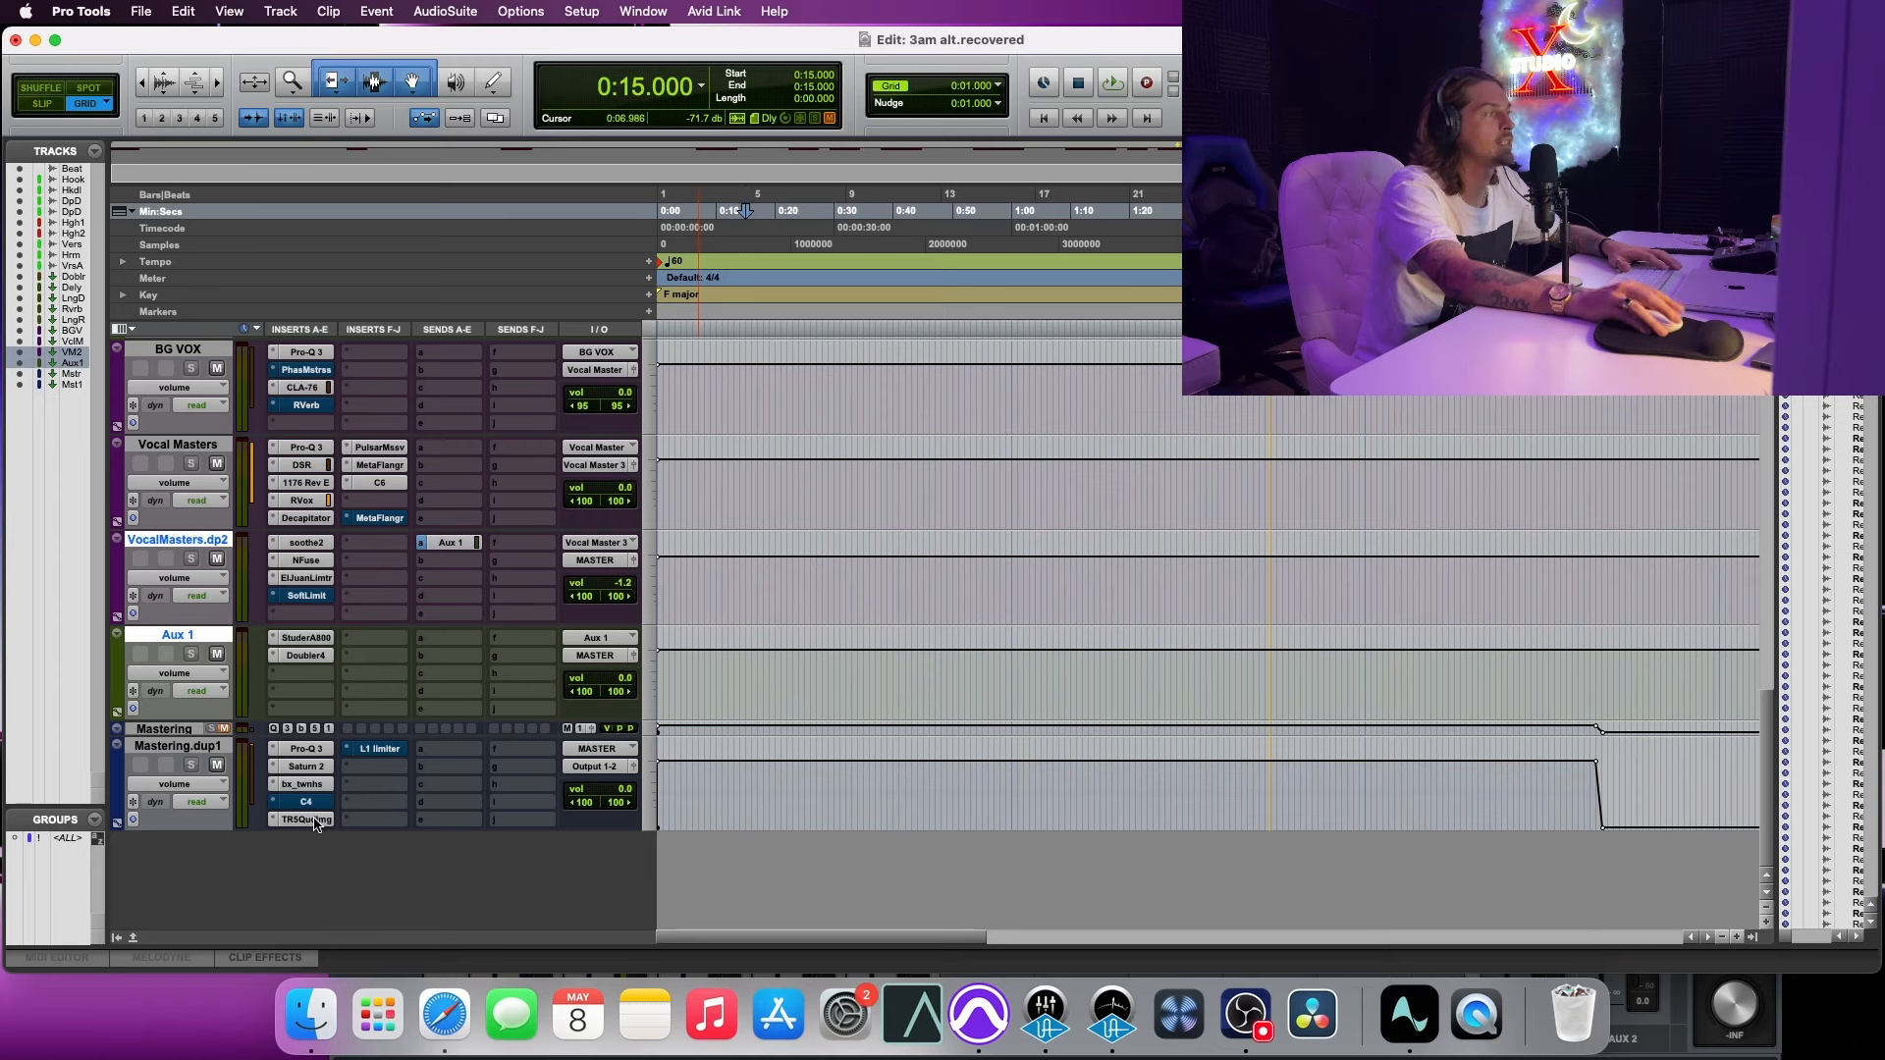
pyautogui.click(316, 821)
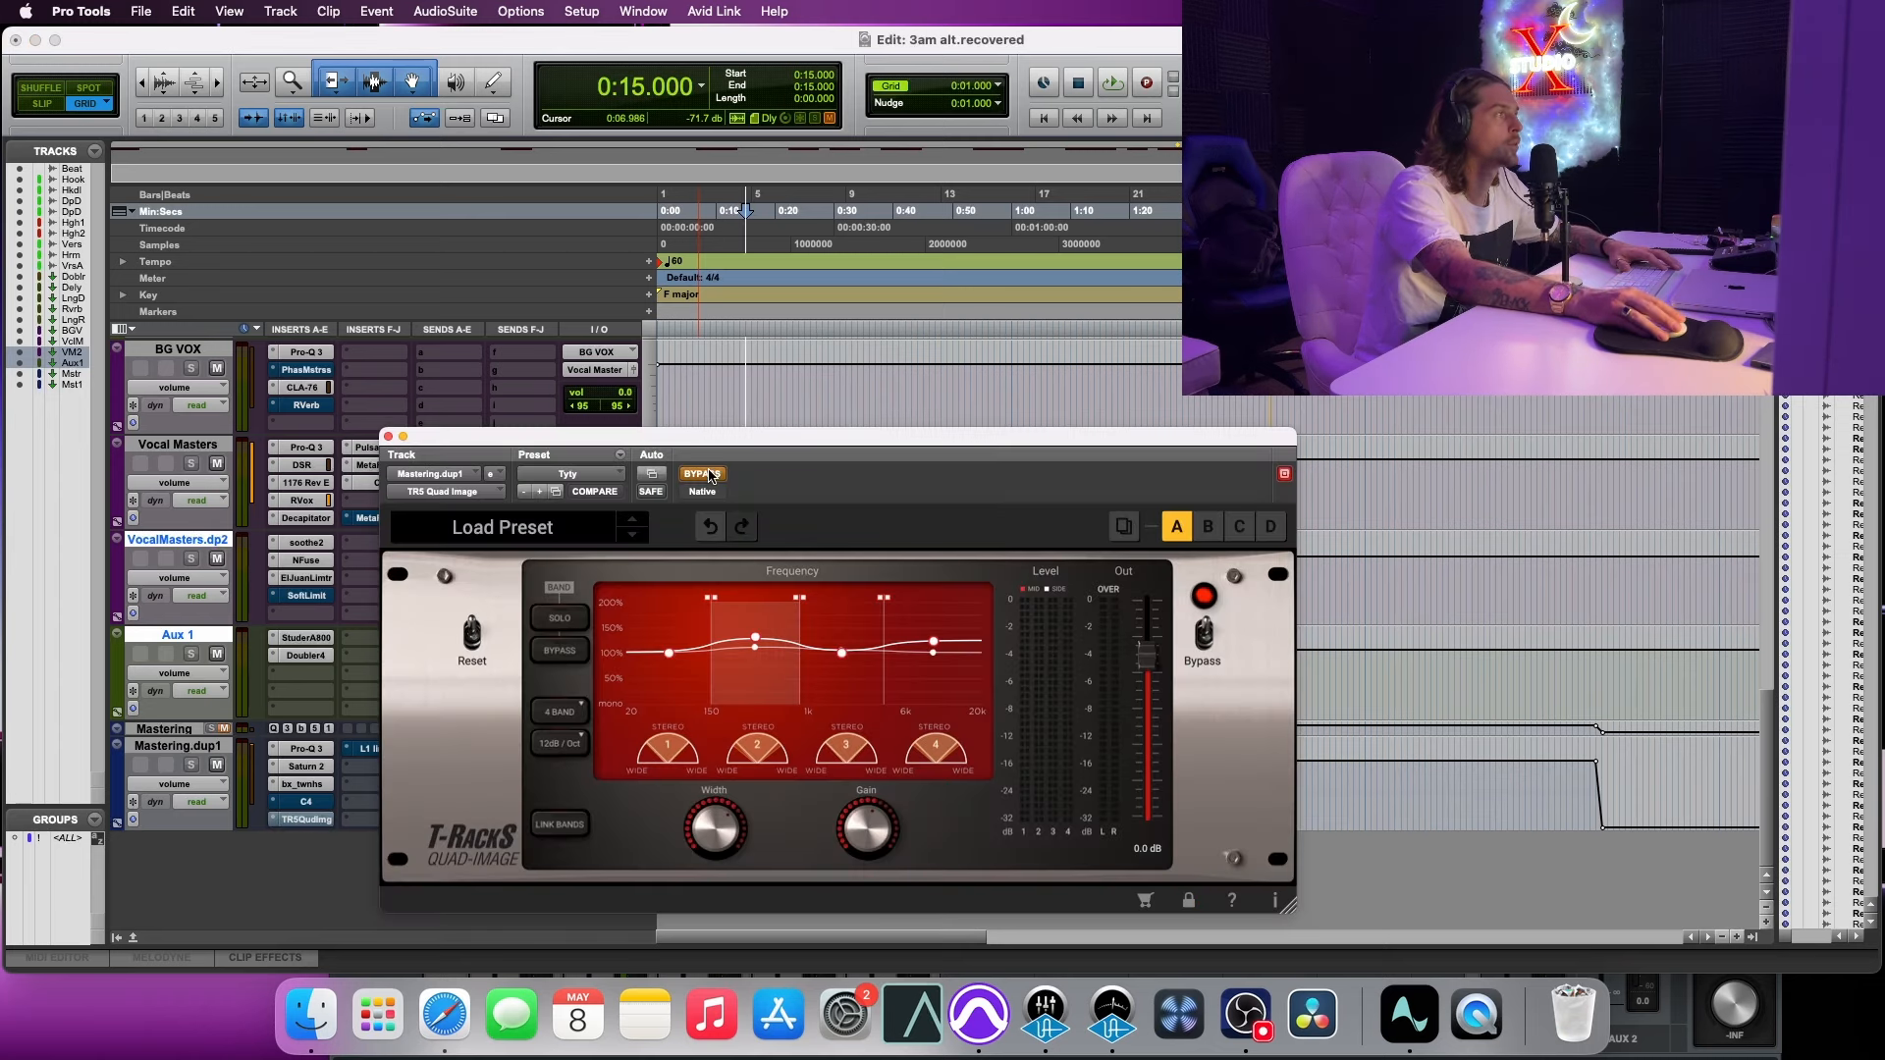
pyautogui.press('space')
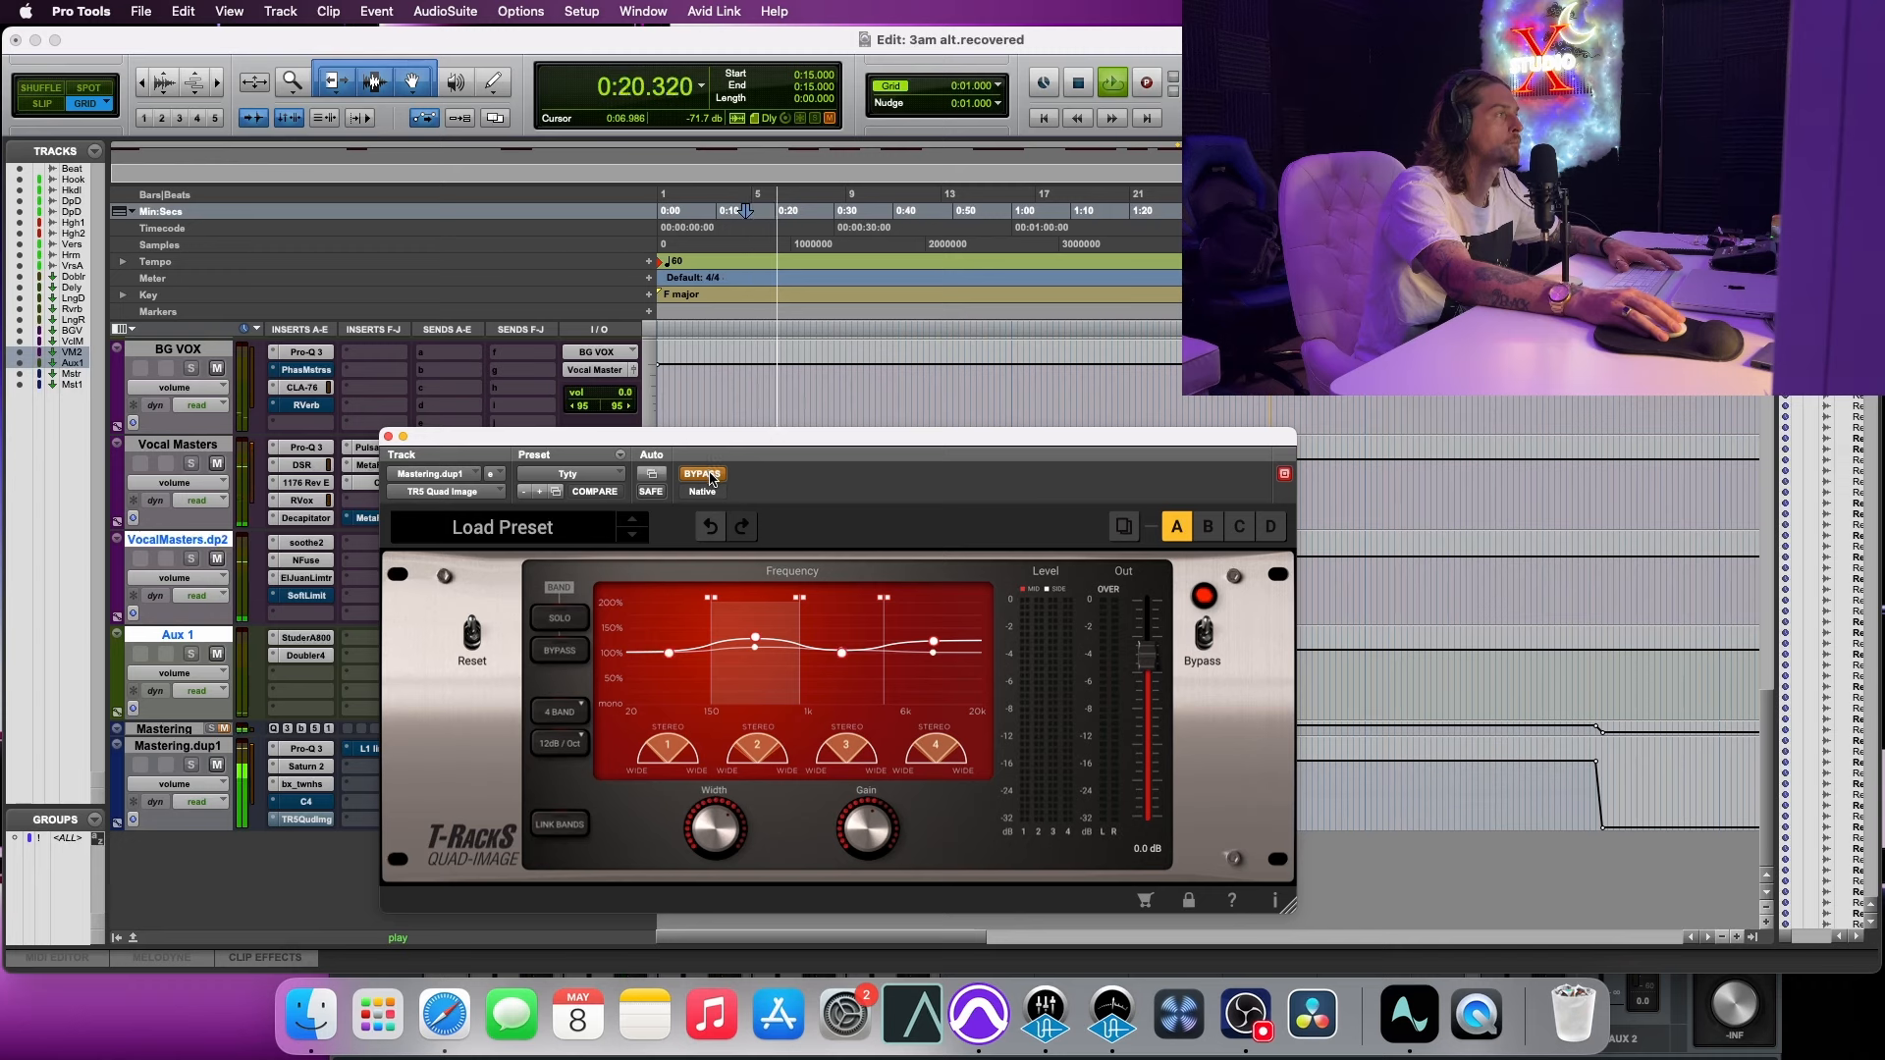
pyautogui.click(703, 474)
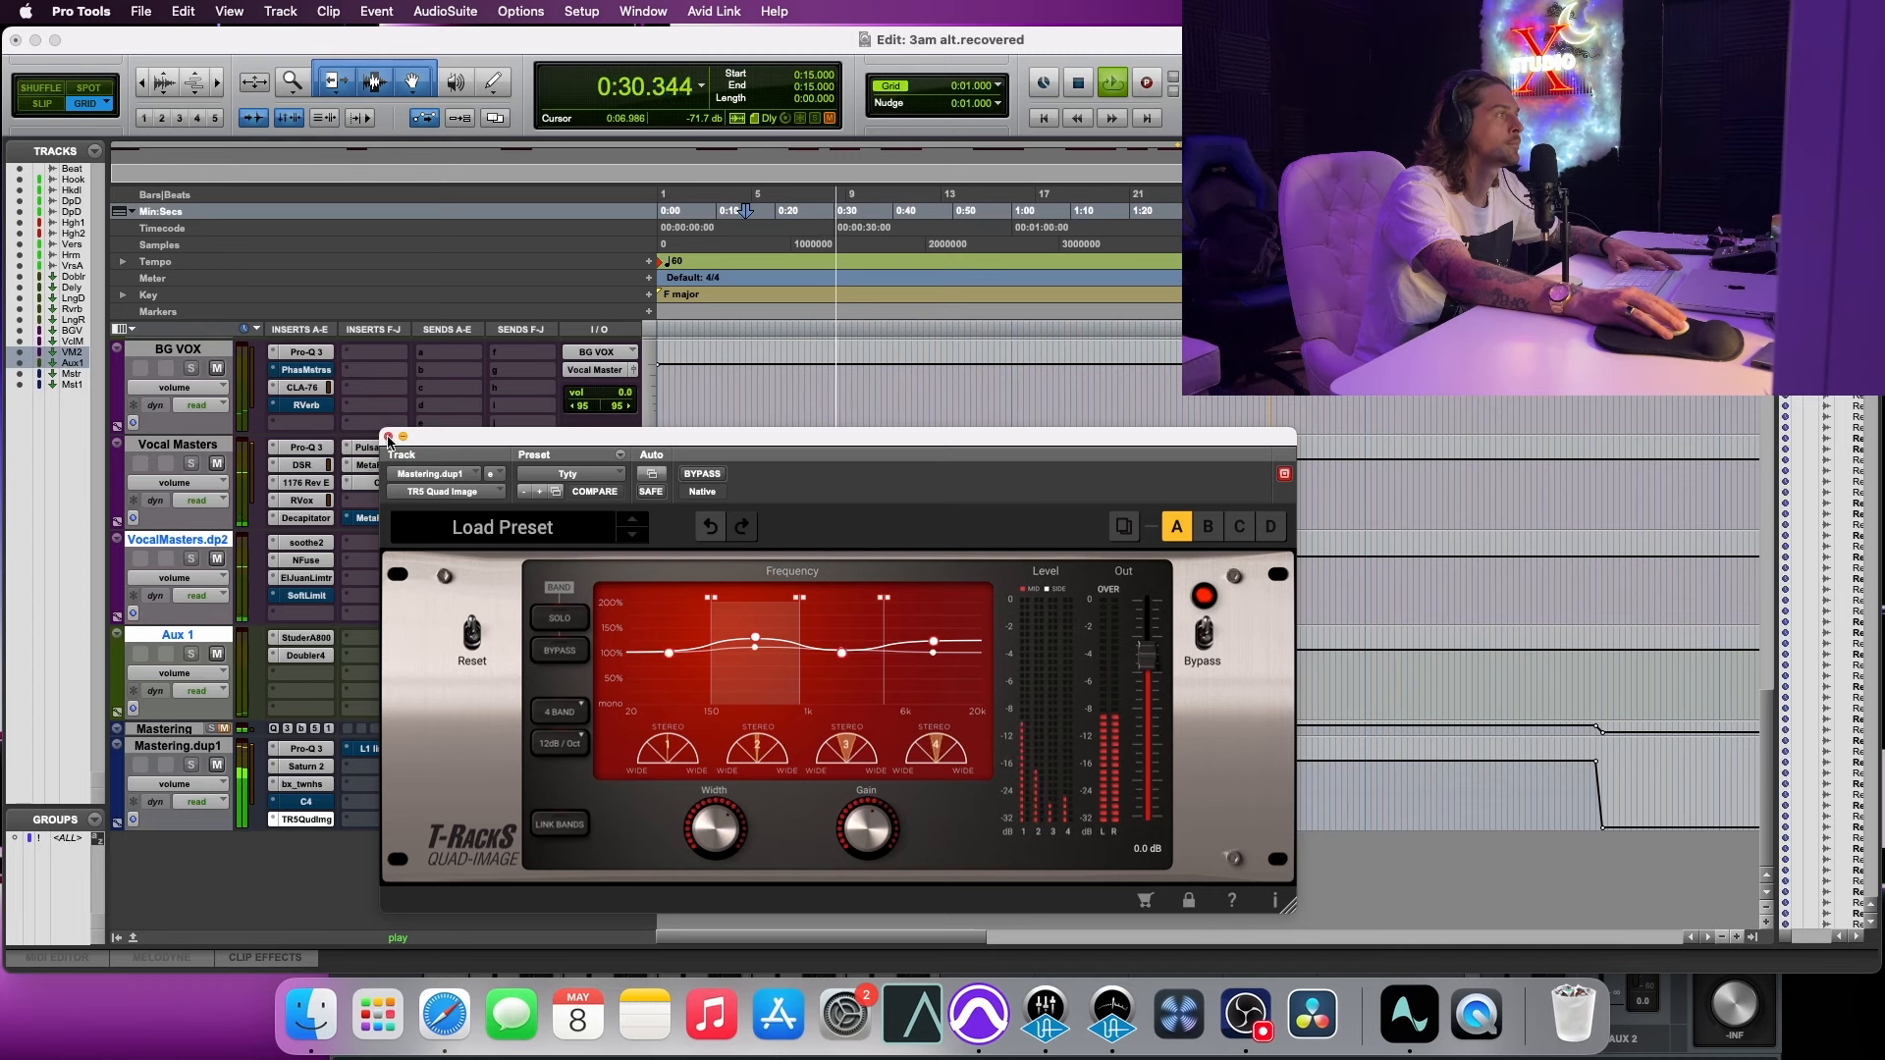
# Step: Stop playback, look over the stereo width of the second and fourth bands in the TR5 Quad Image, and close its window
pyautogui.press('space')
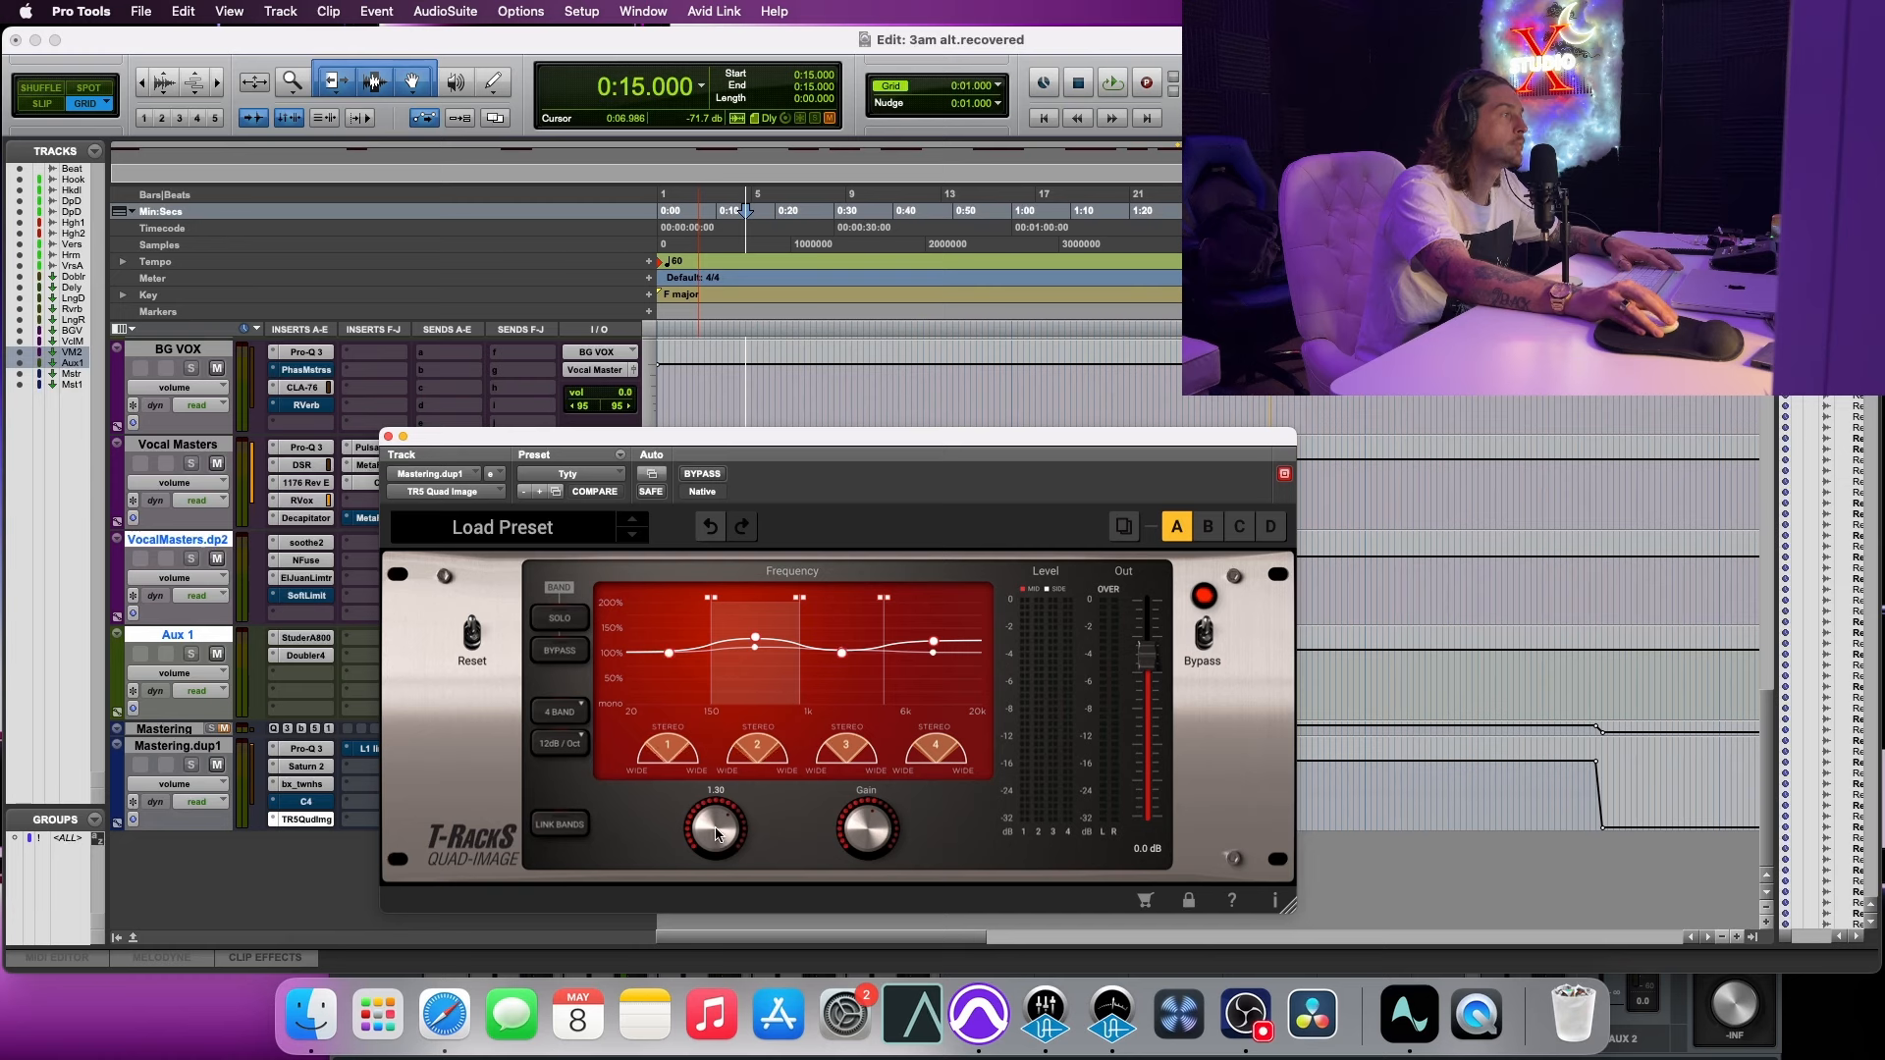
pyautogui.click(917, 690)
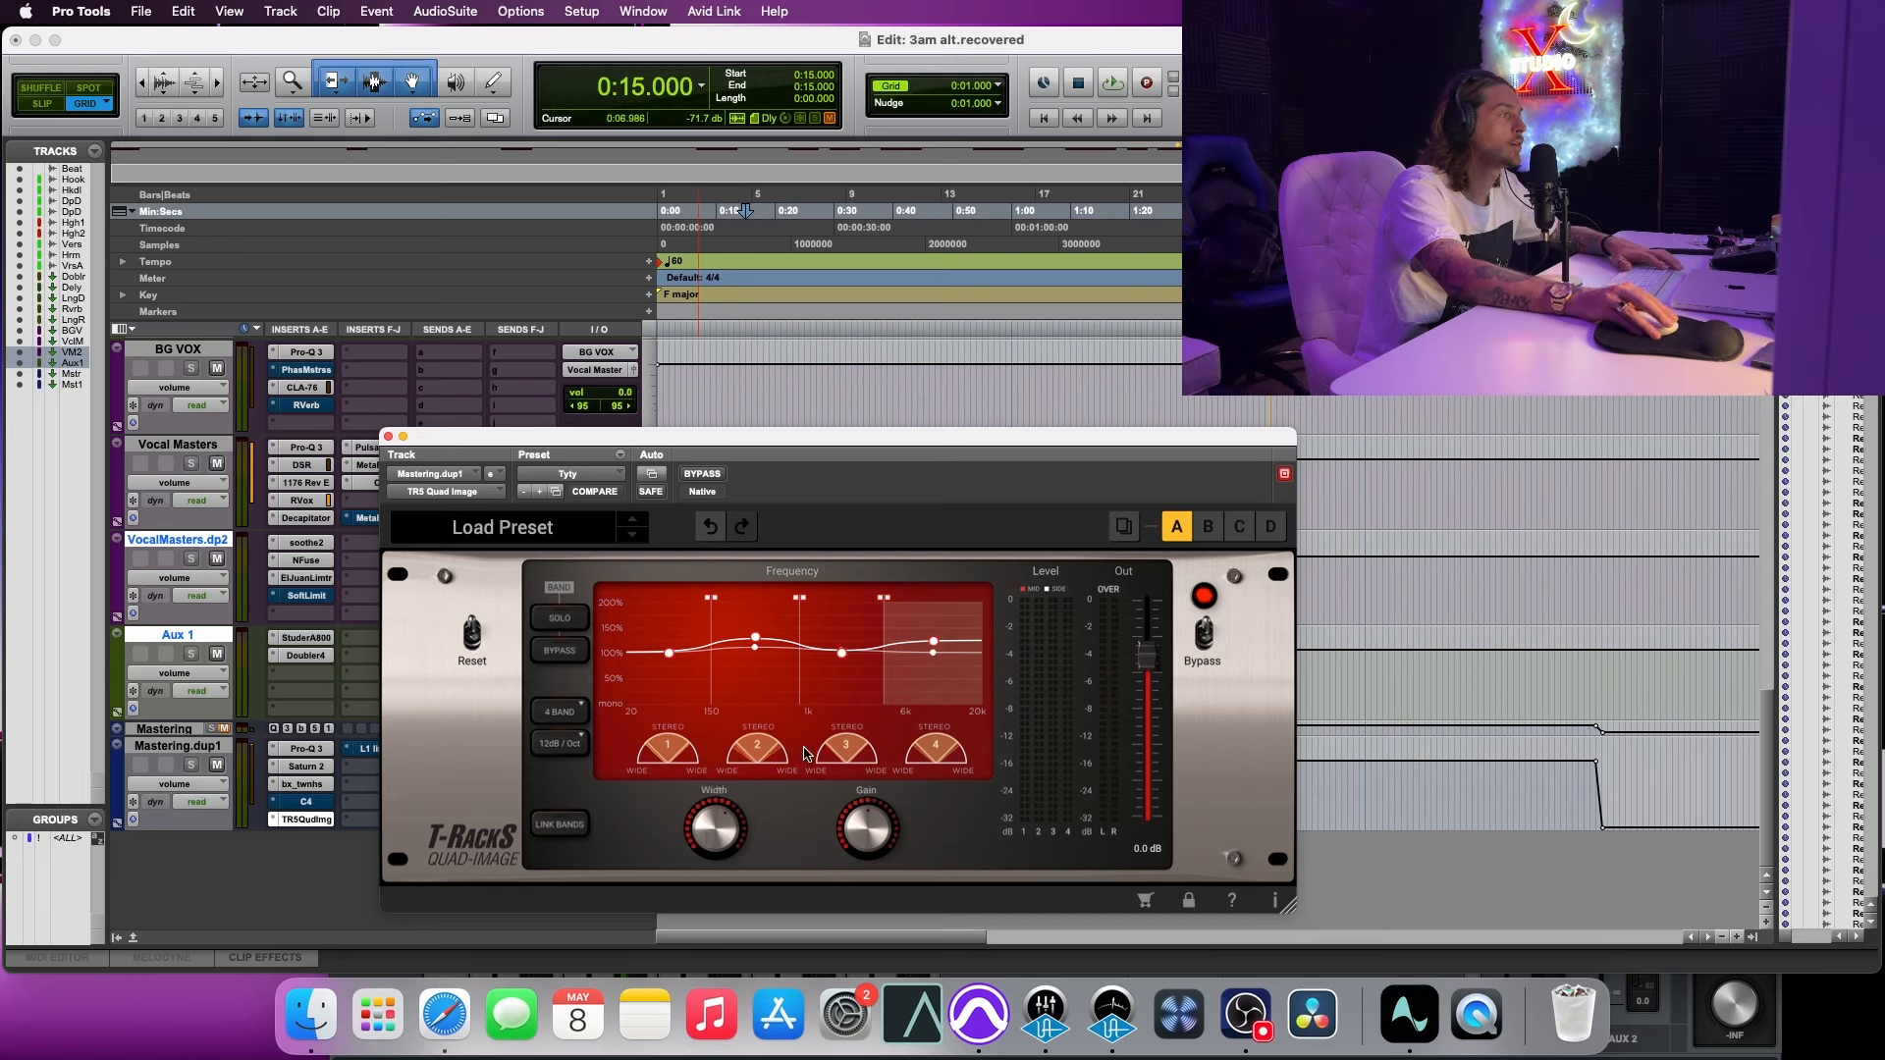
pyautogui.click(784, 675)
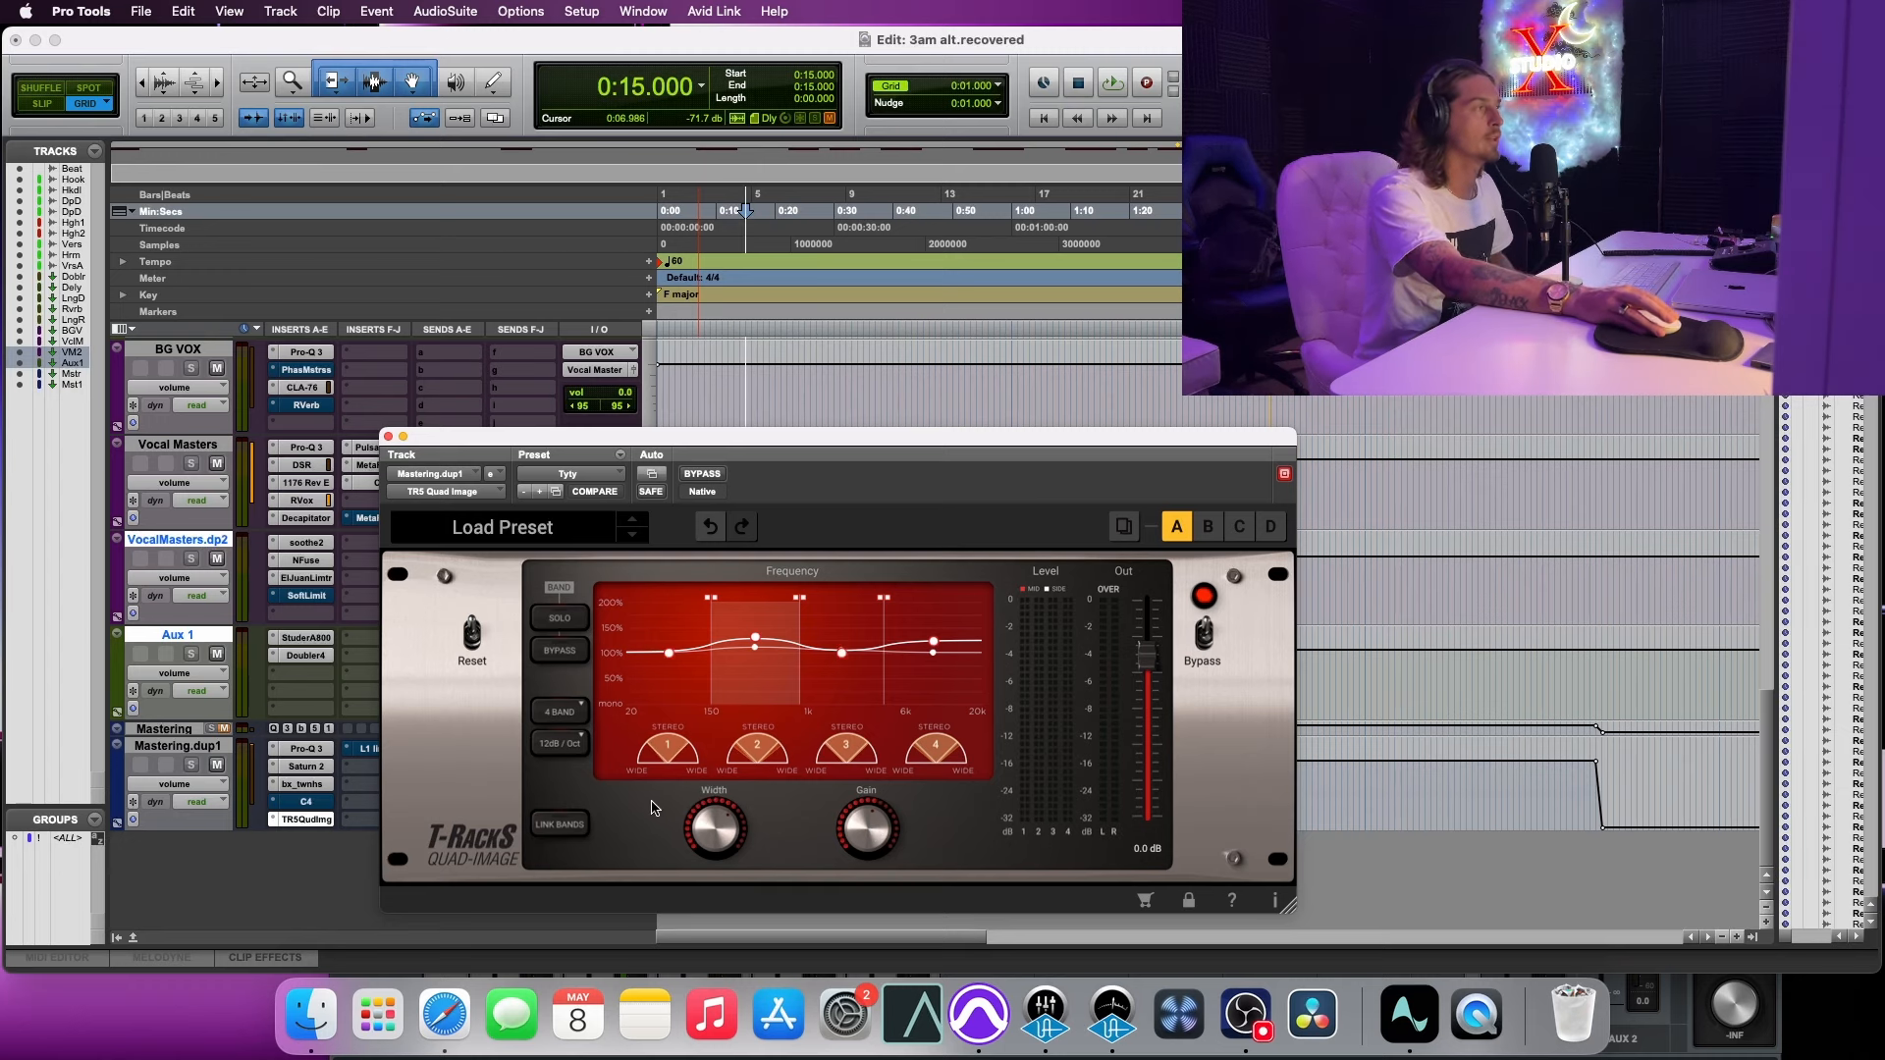
pyautogui.click(388, 437)
# Step: View the L1 limiter's settings on Mastering.dup1 and close its window
pyautogui.click(377, 750)
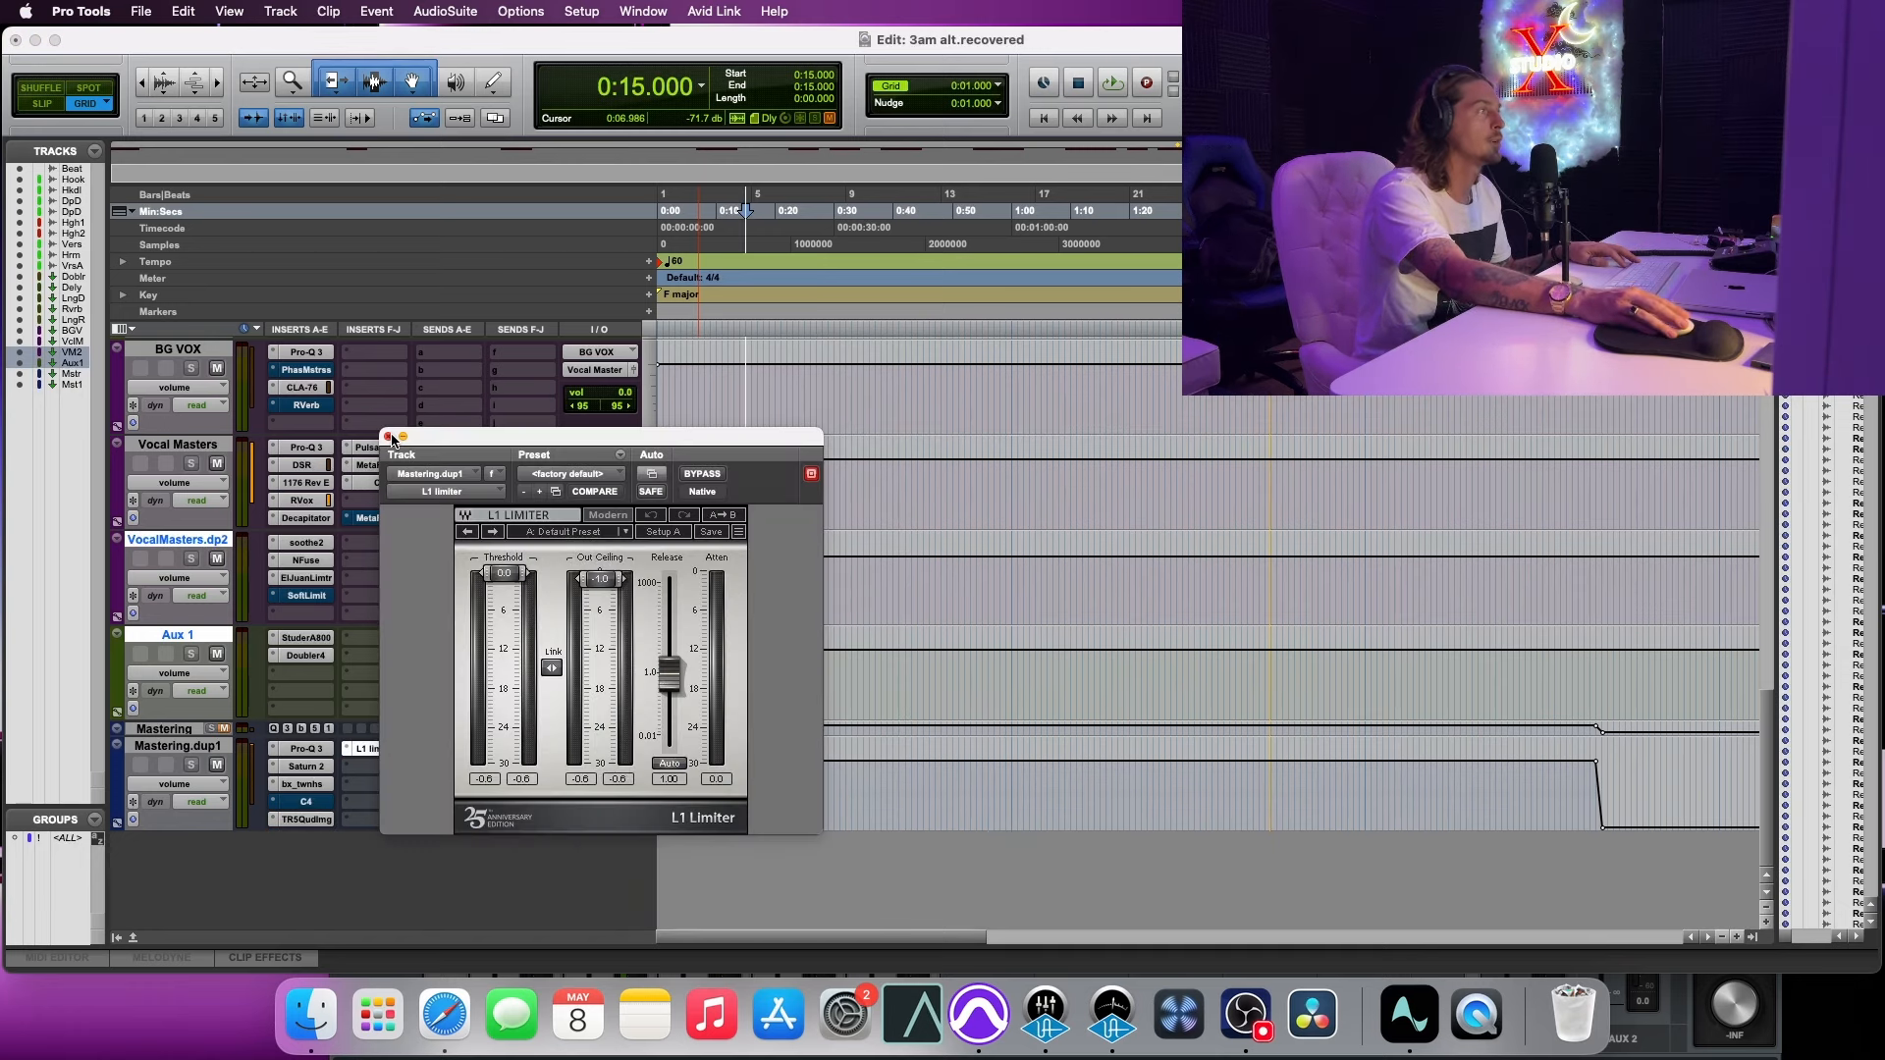
pyautogui.click(388, 437)
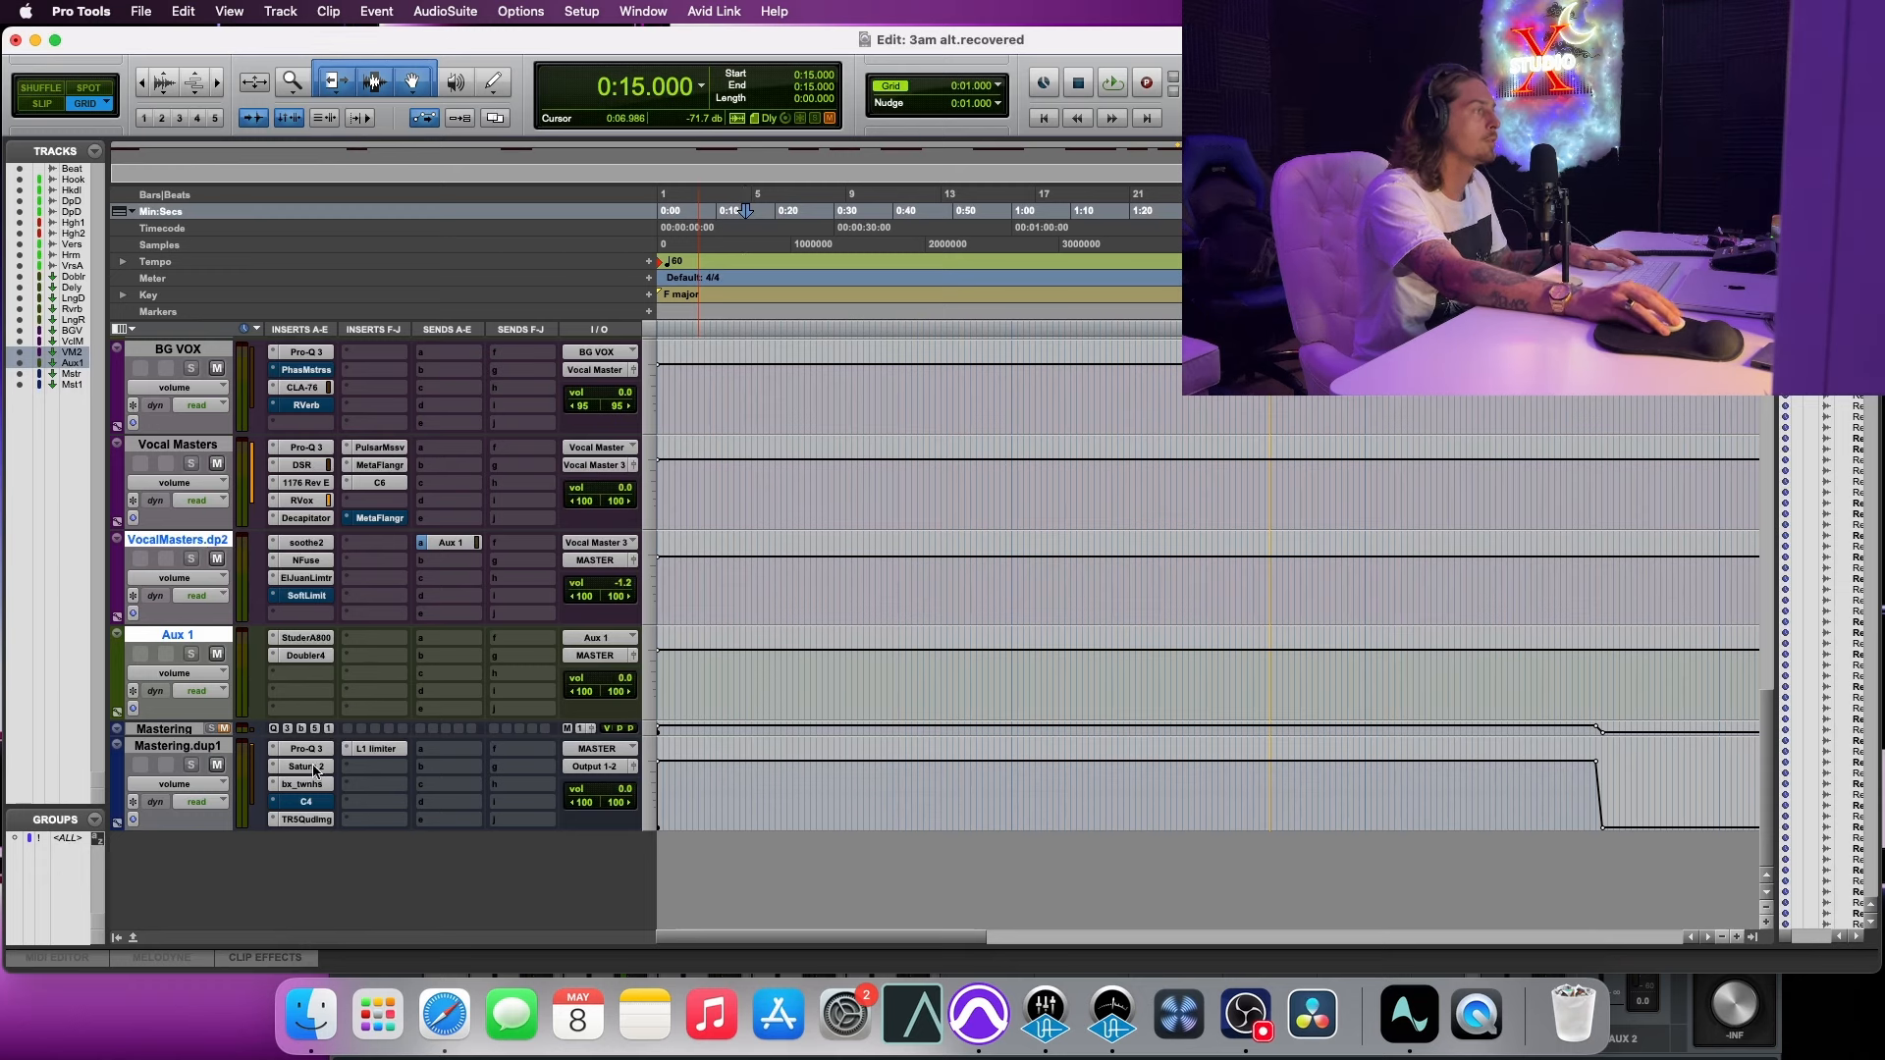
# Step: Start playback and move the C4 insert from Mastering.dup1 to insert slot E on Aux 1
pyautogui.press('space')
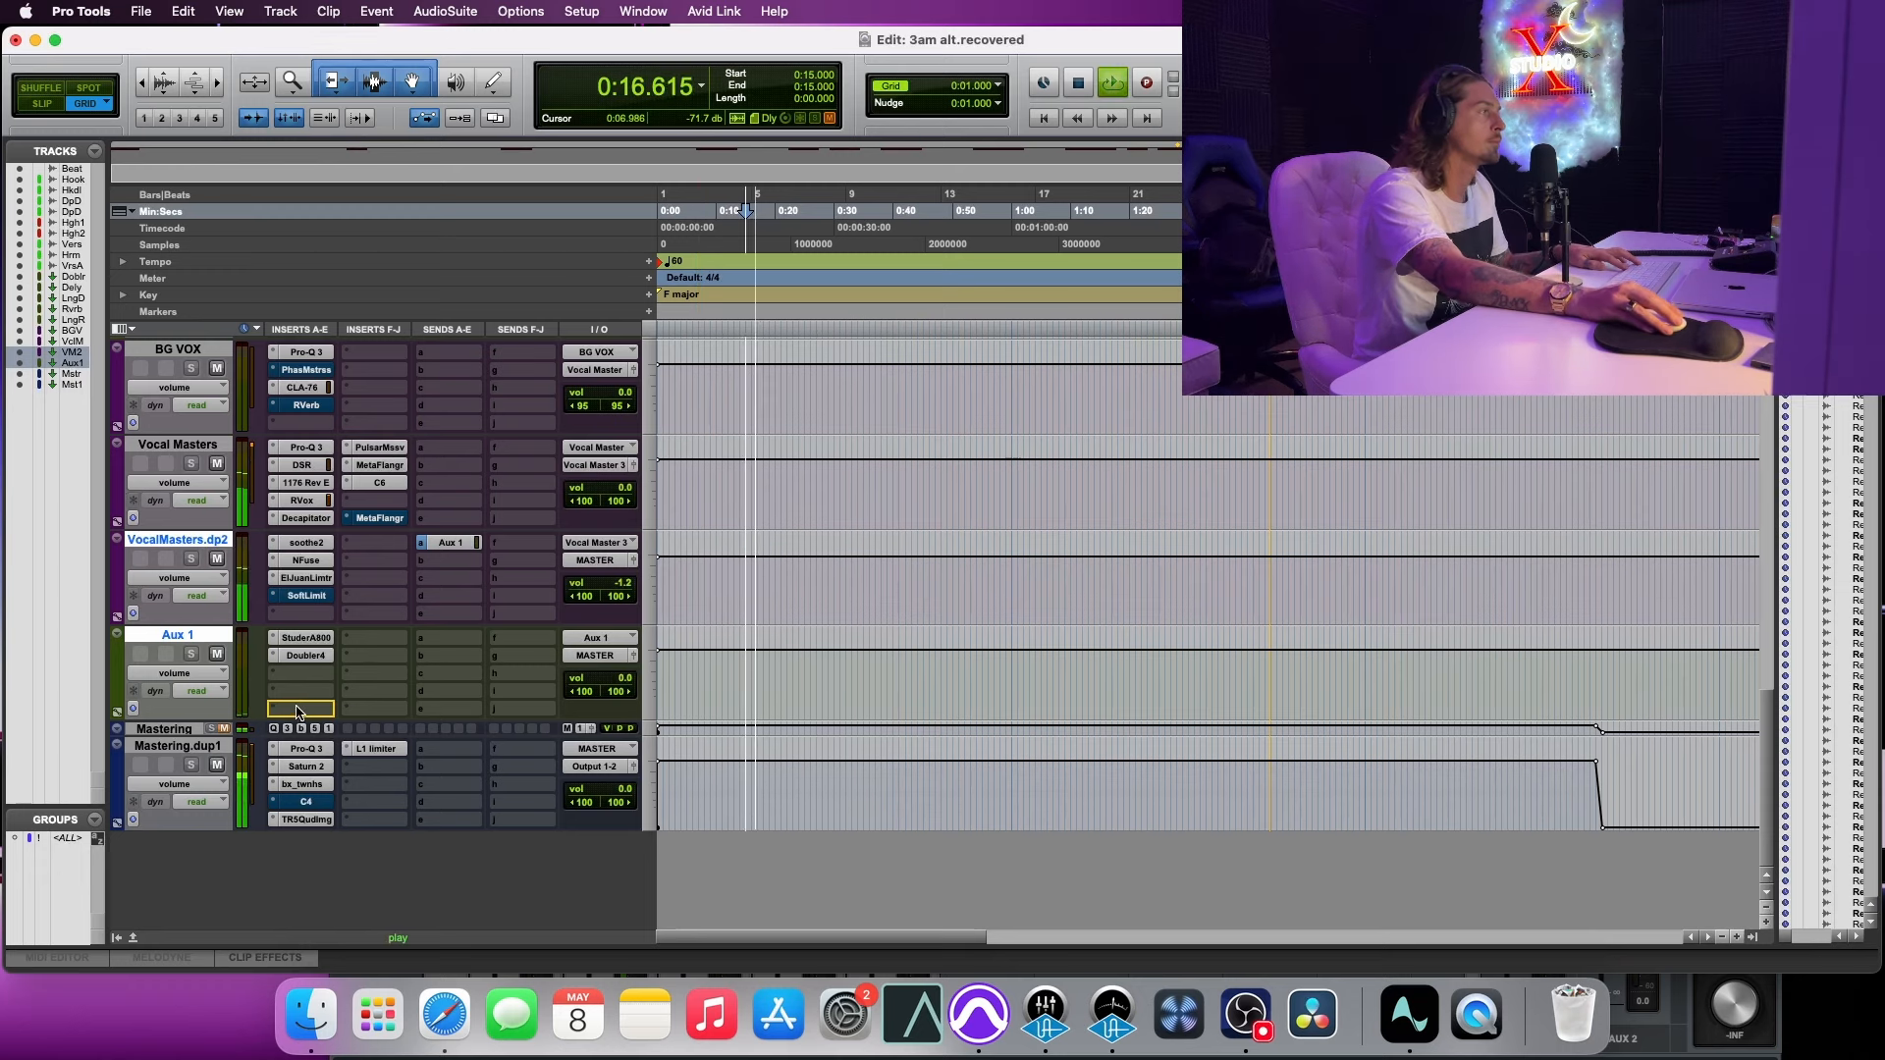
pyautogui.moveTo(298, 708); pyautogui.dragTo(297, 707)
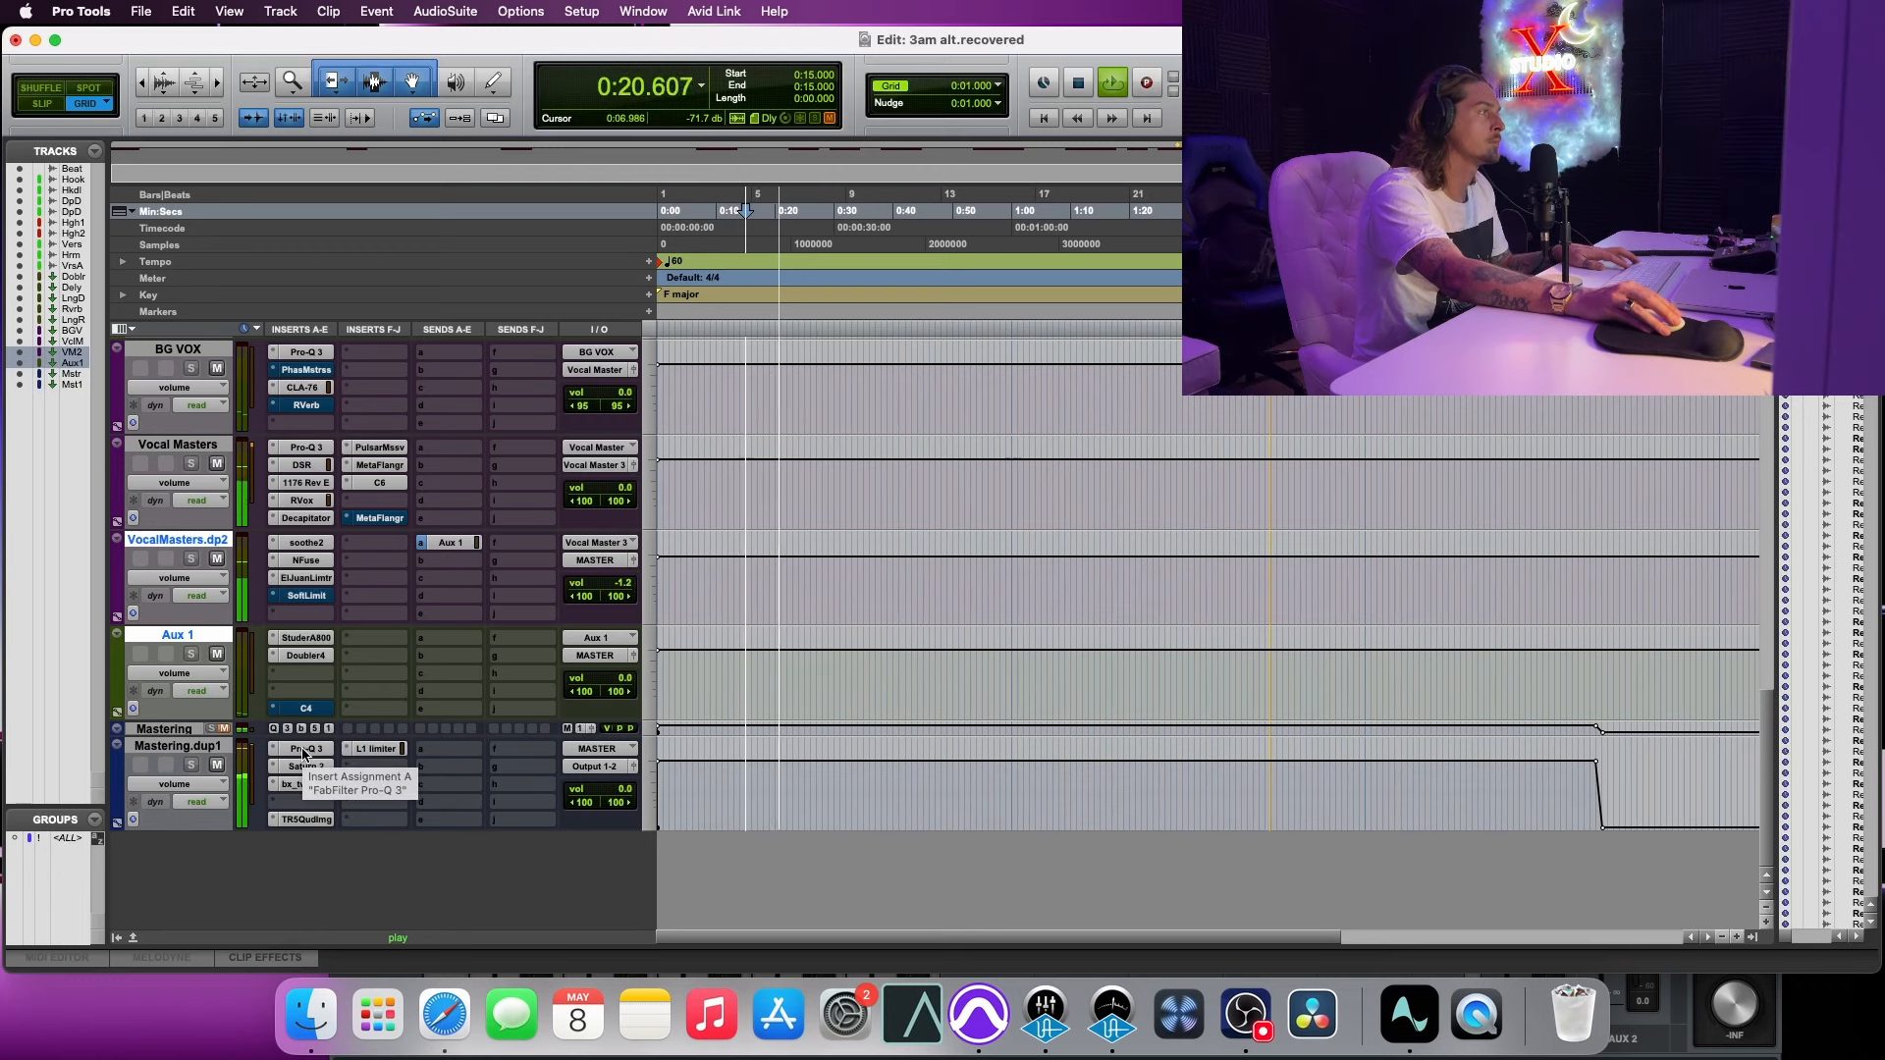
# Step: Compare all Mastering.dup1 inserts bypassed and active together twice during playback, leave them active, and stop the song
pyautogui.keyDown('ctrl'); pyautogui.keyDown('super'); pyautogui.click(302, 753); pyautogui.keyUp('super'); pyautogui.keyUp('ctrl')
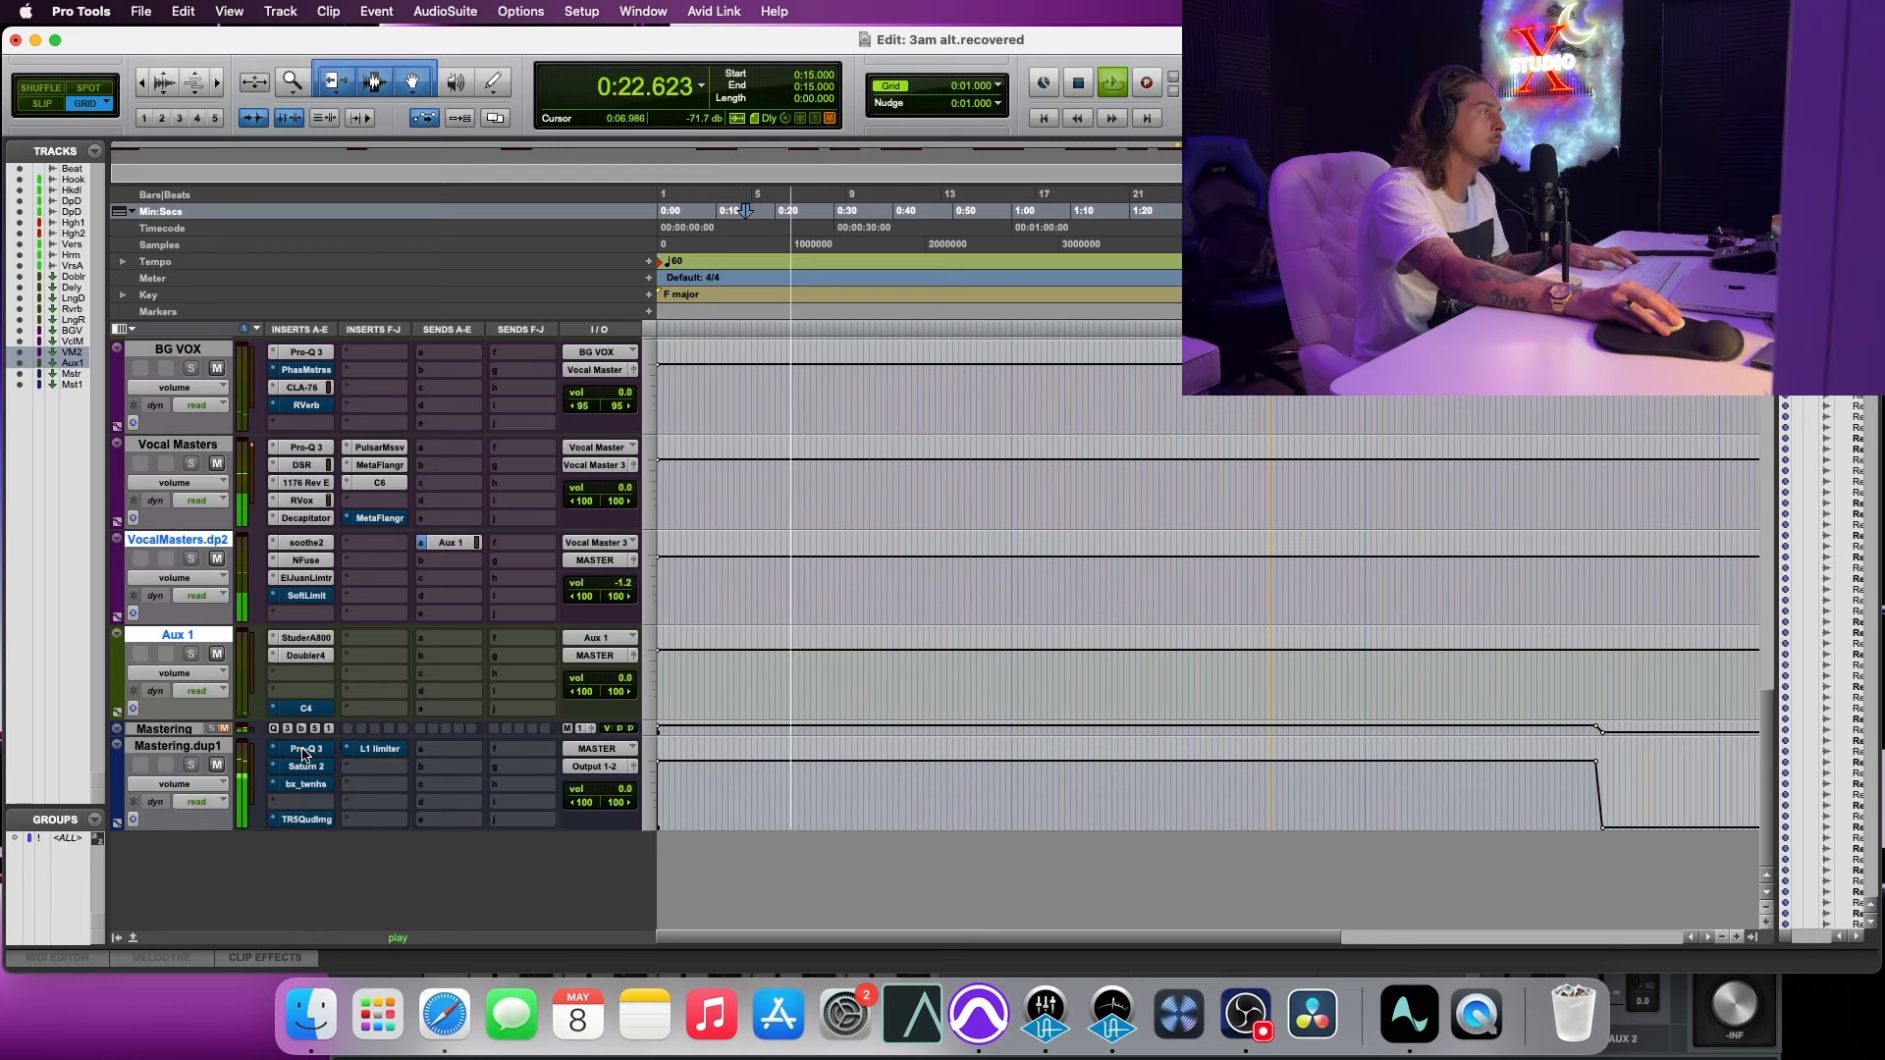
pyautogui.keyDown('ctrl'); pyautogui.keyDown('super'); pyautogui.click(304, 754); pyautogui.keyUp('super'); pyautogui.keyUp('ctrl')
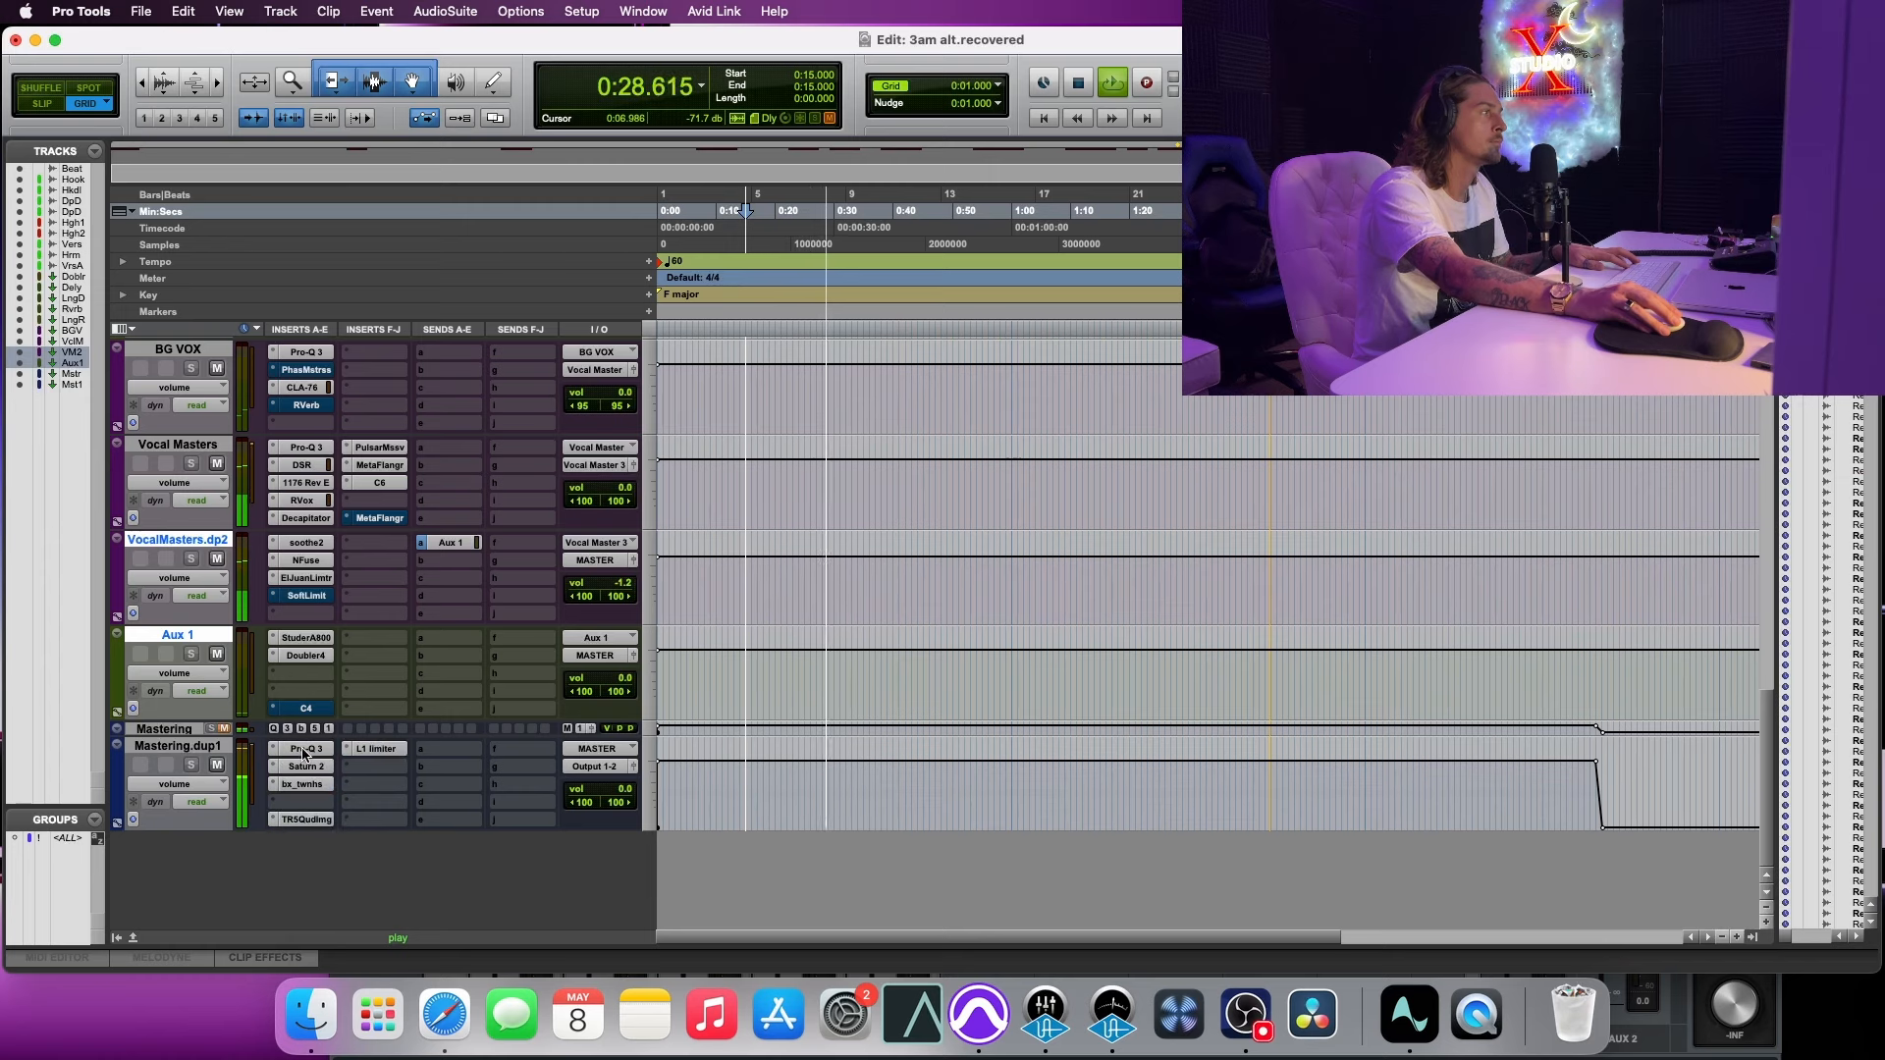
pyautogui.keyDown('ctrl'); pyautogui.keyDown('super'); pyautogui.click(304, 754); pyautogui.keyUp('super'); pyautogui.keyUp('ctrl')
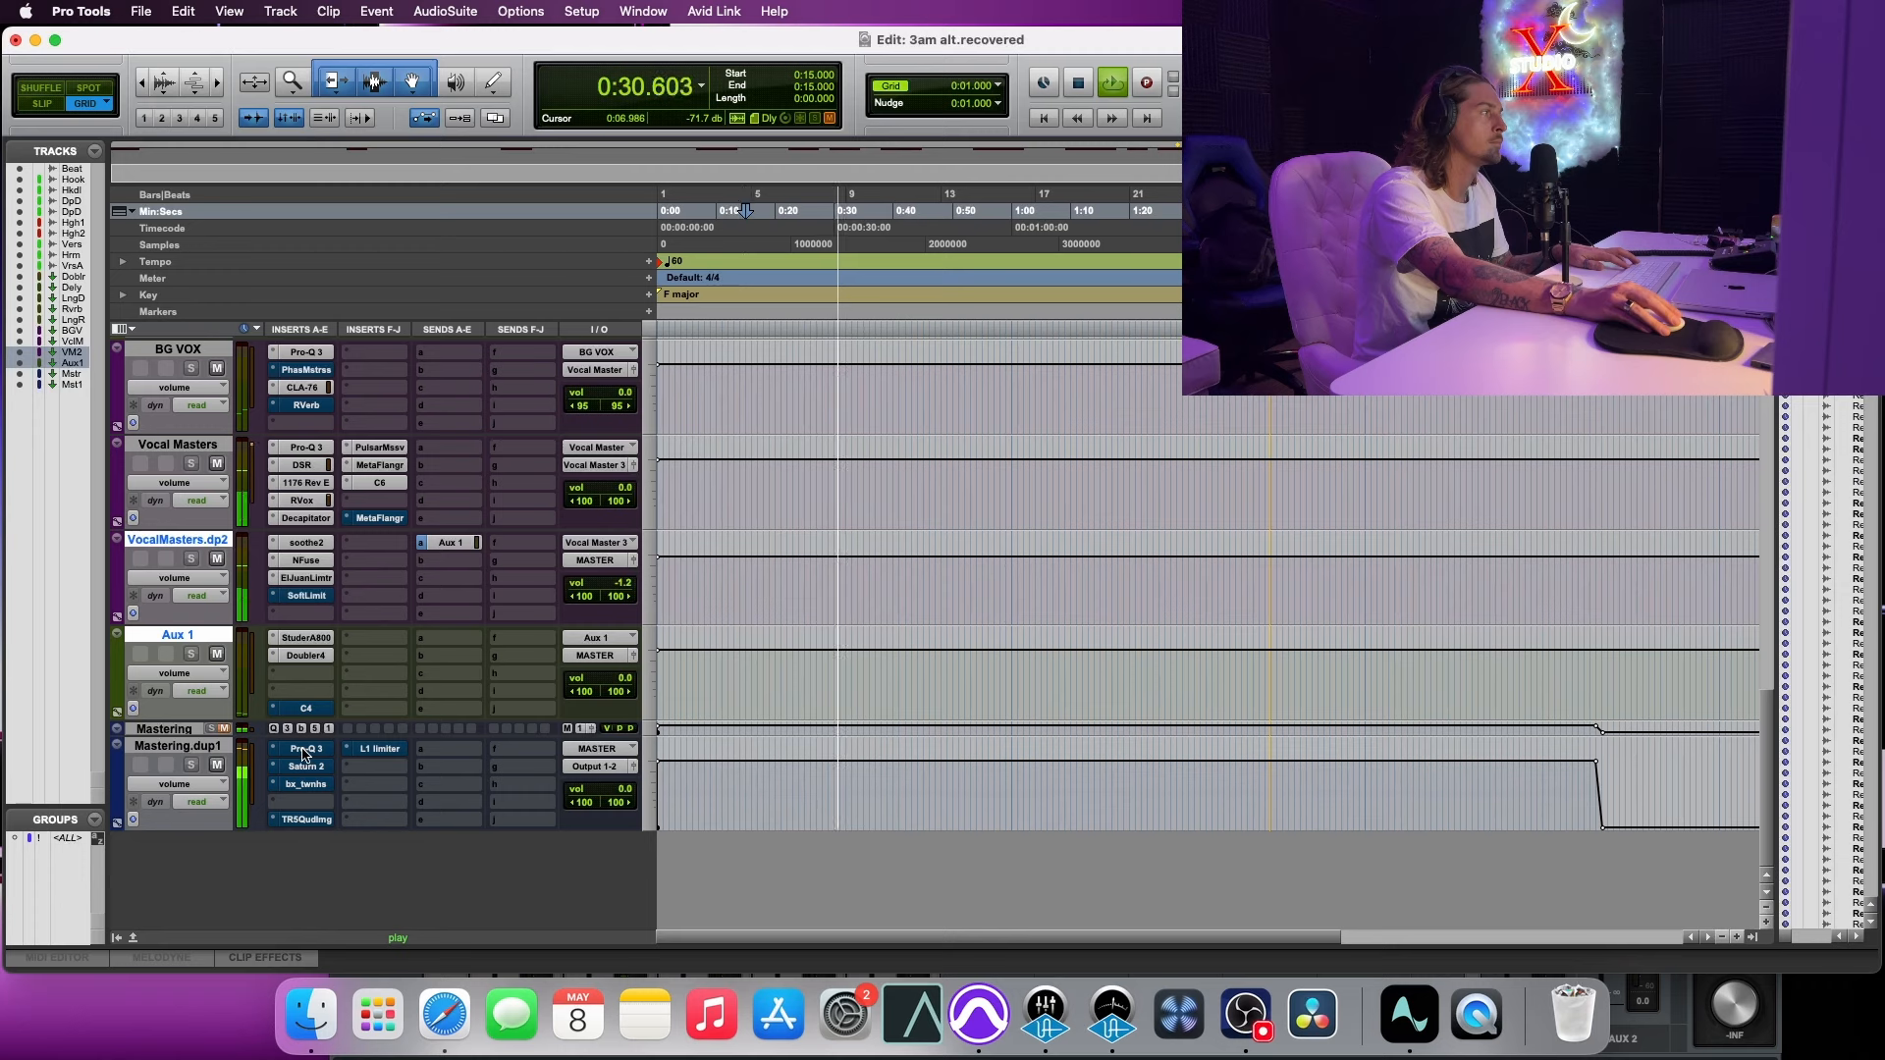
pyautogui.keyDown('ctrl'); pyautogui.keyDown('super'); pyautogui.click(304, 754); pyautogui.keyUp('super'); pyautogui.keyUp('ctrl')
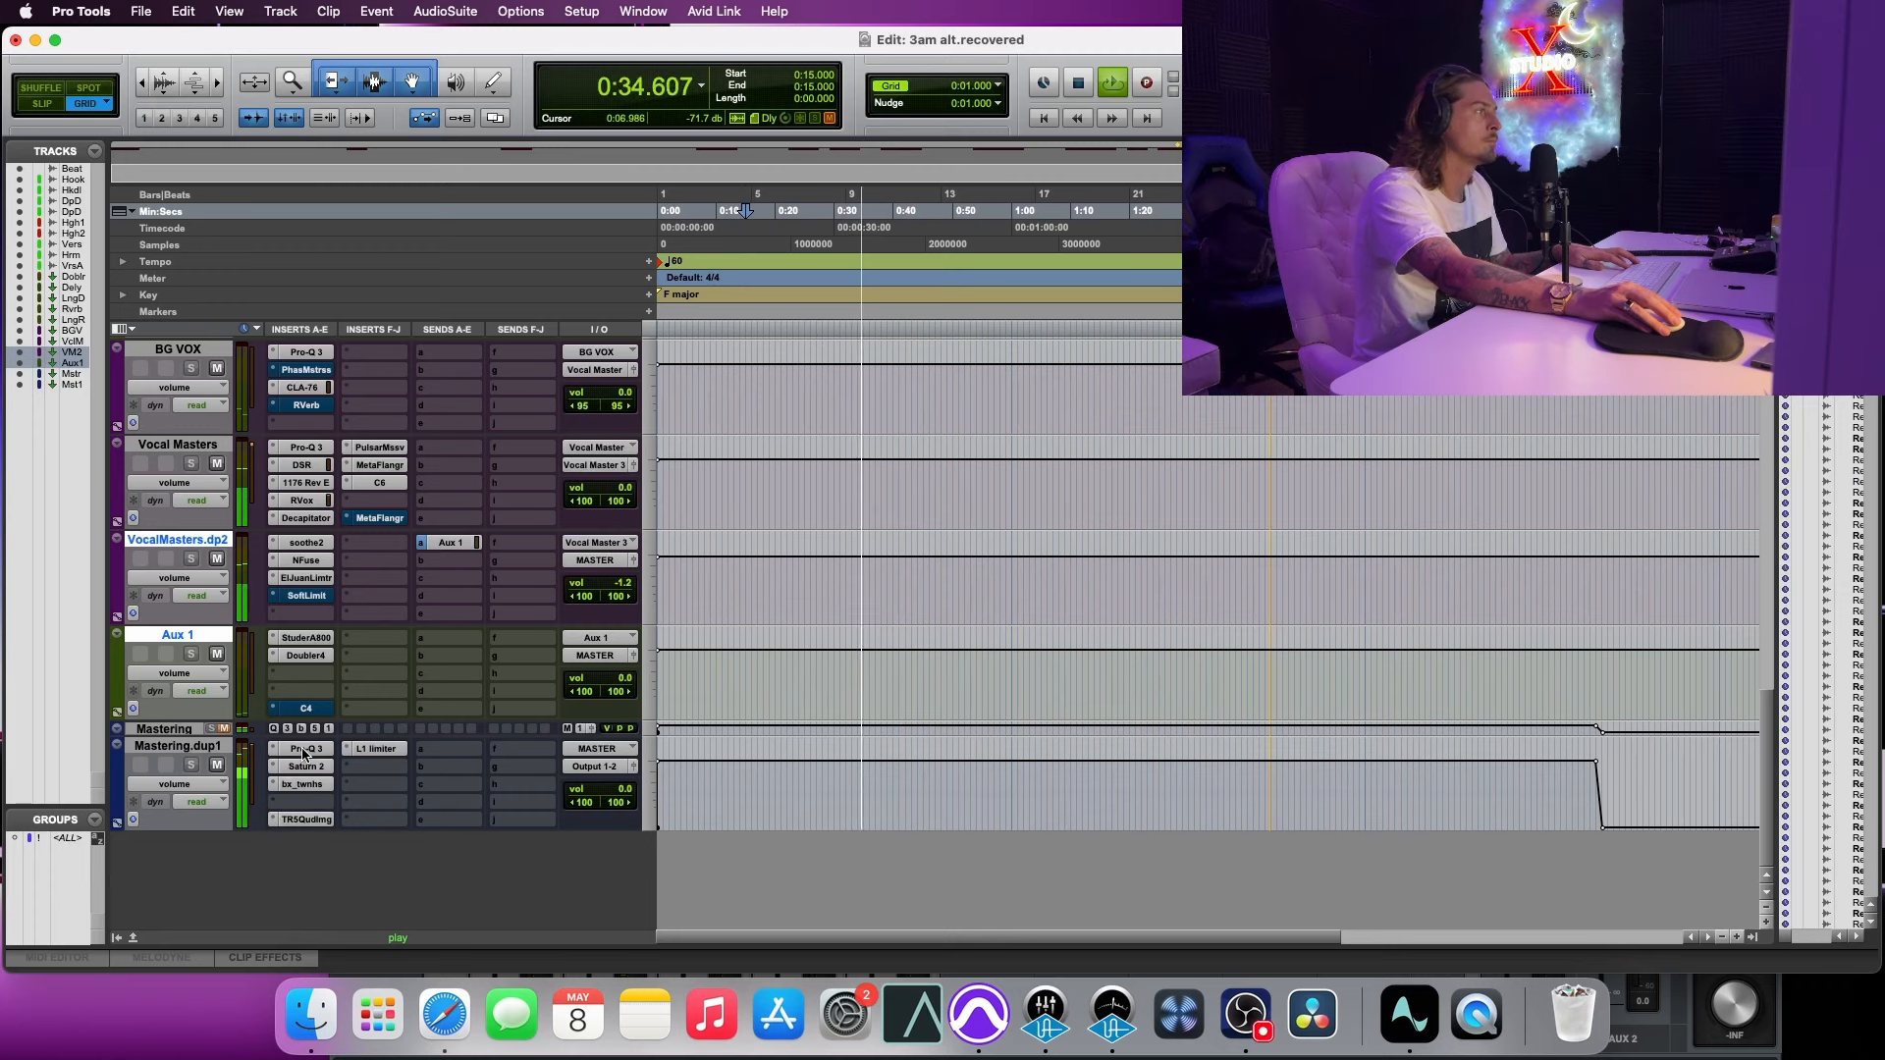
pyautogui.press('space')
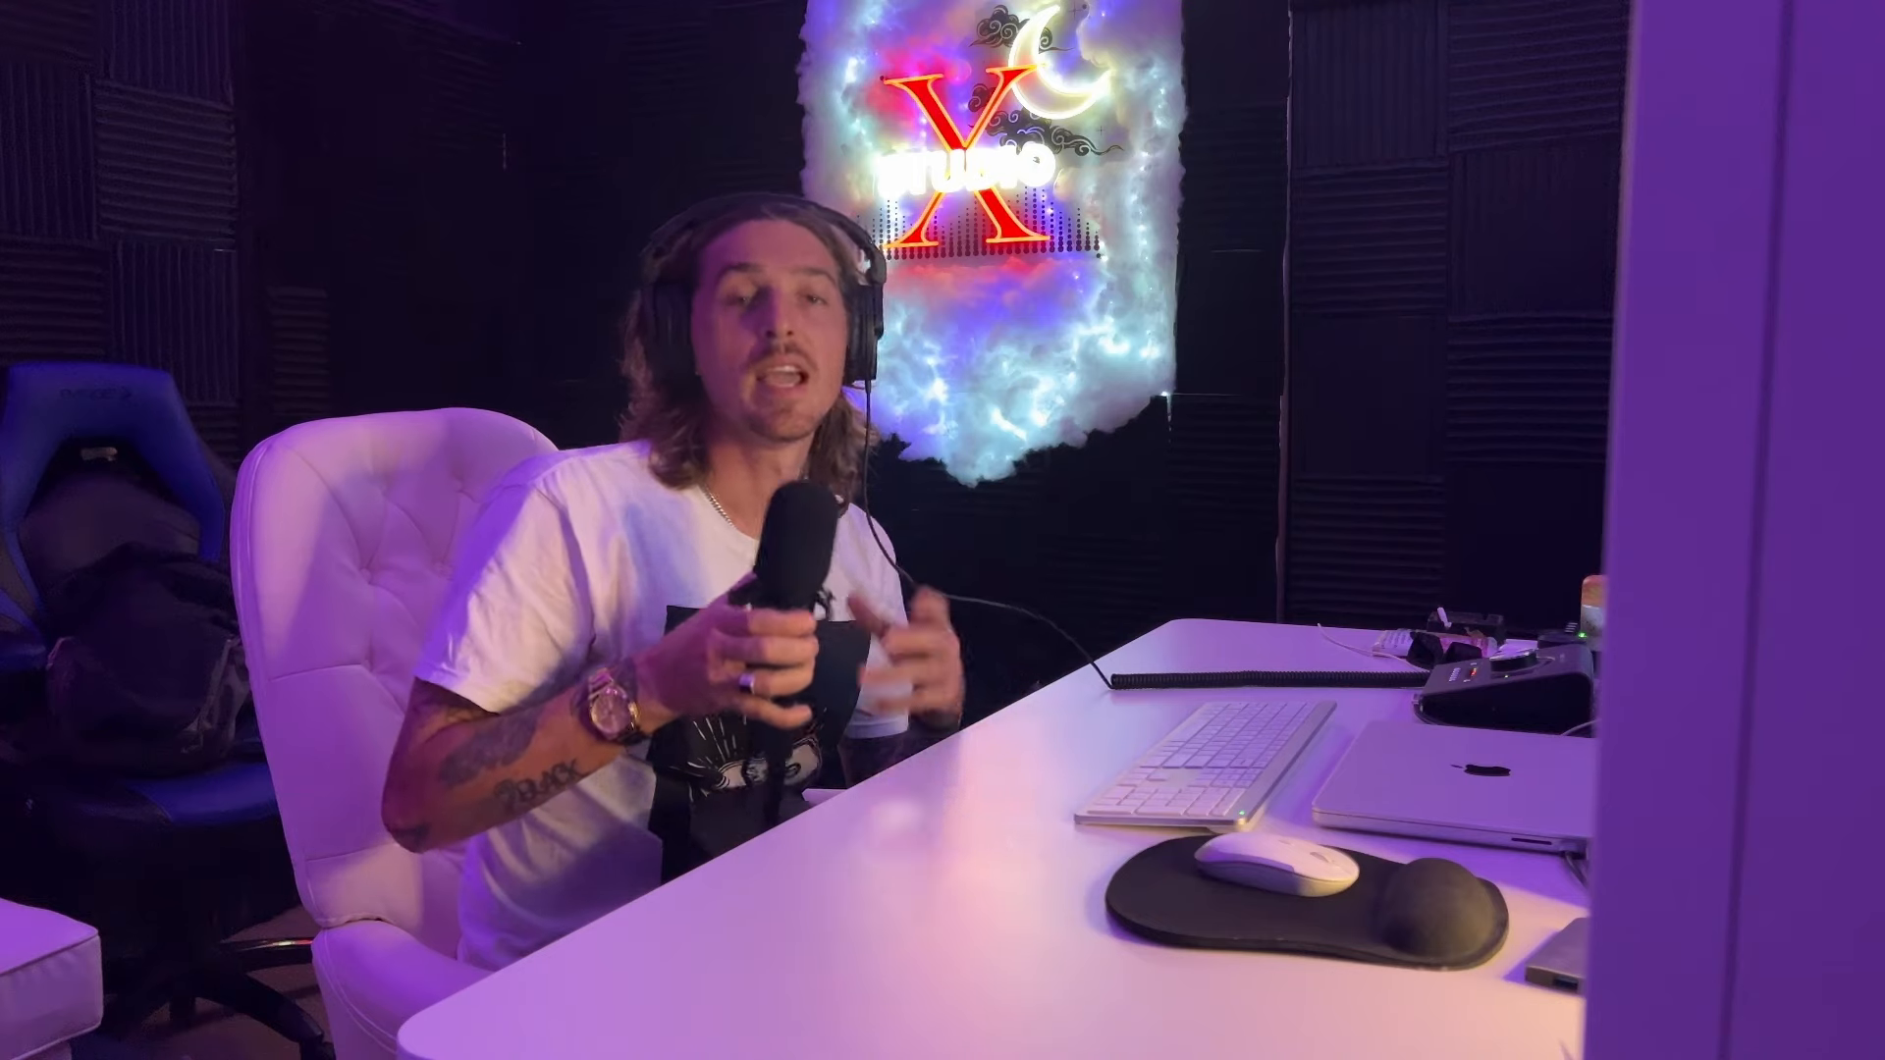